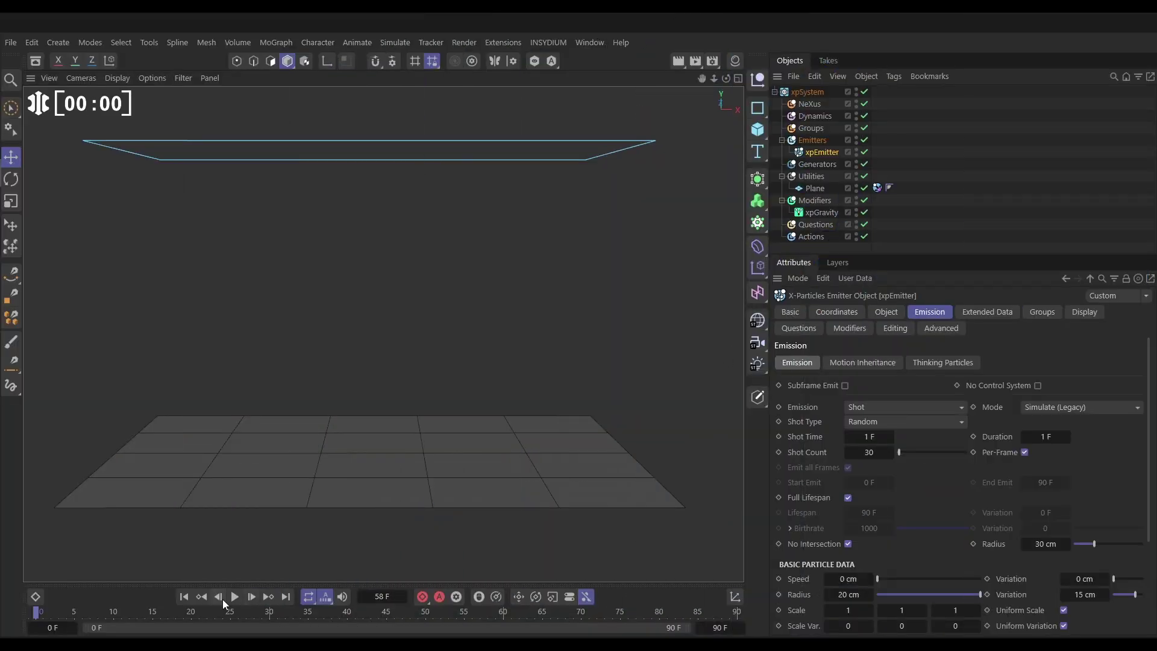
- Play the simulation to watch the spheres fall, select xpGravity, then pause playback
left_click(235, 595)
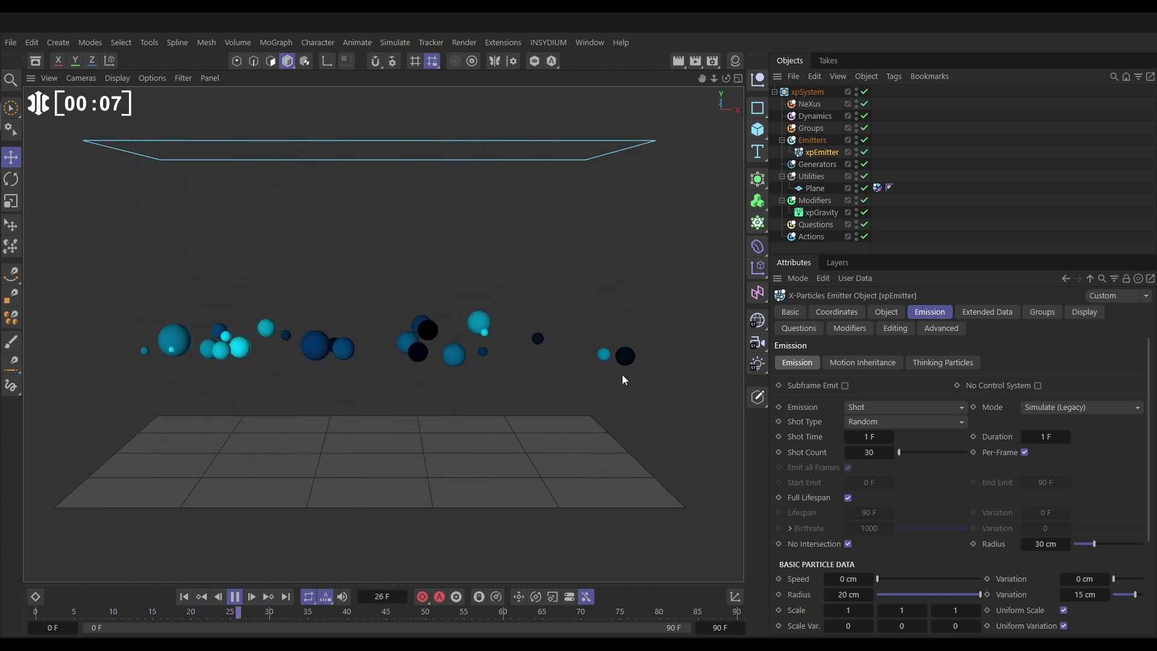
left_click(830, 212)
left_click(237, 599)
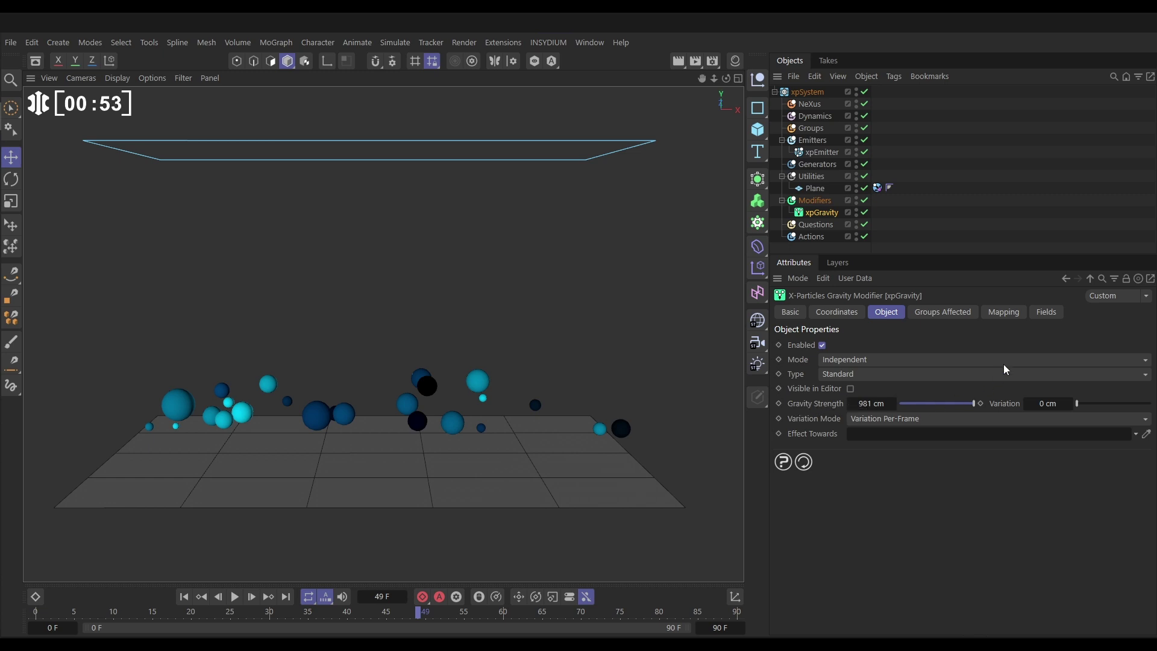
- Add MAP 1 in xpGravity's Mapping tab, keeping Gravity Strength and mapping it to Radius
left_click(1006, 313)
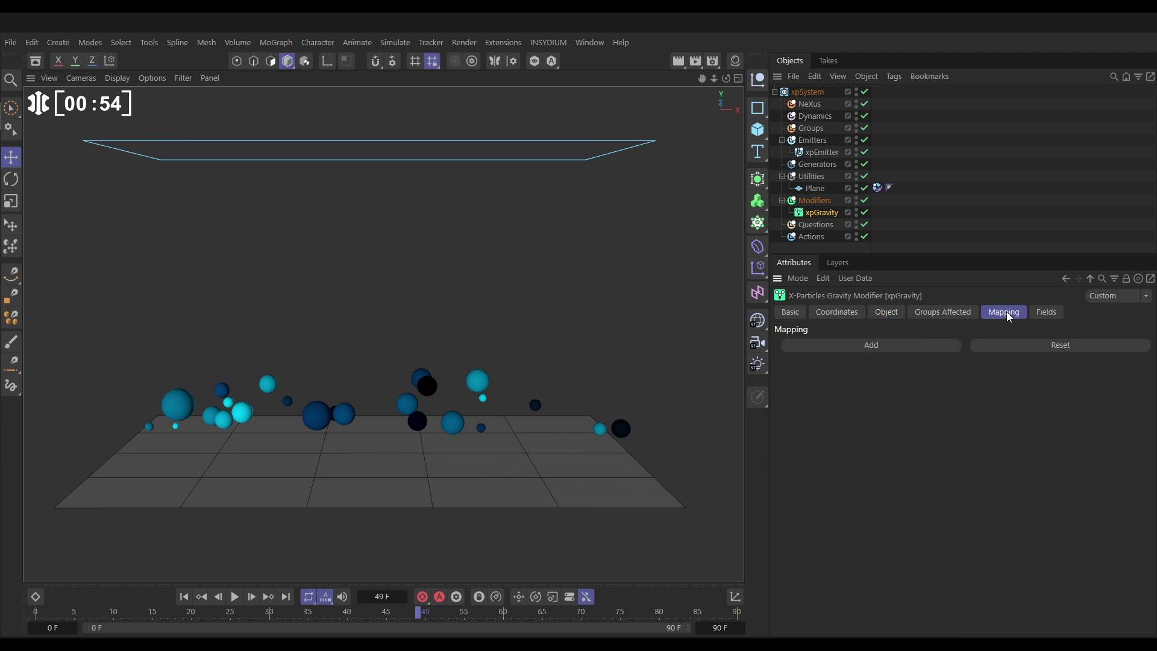
left_click(874, 345)
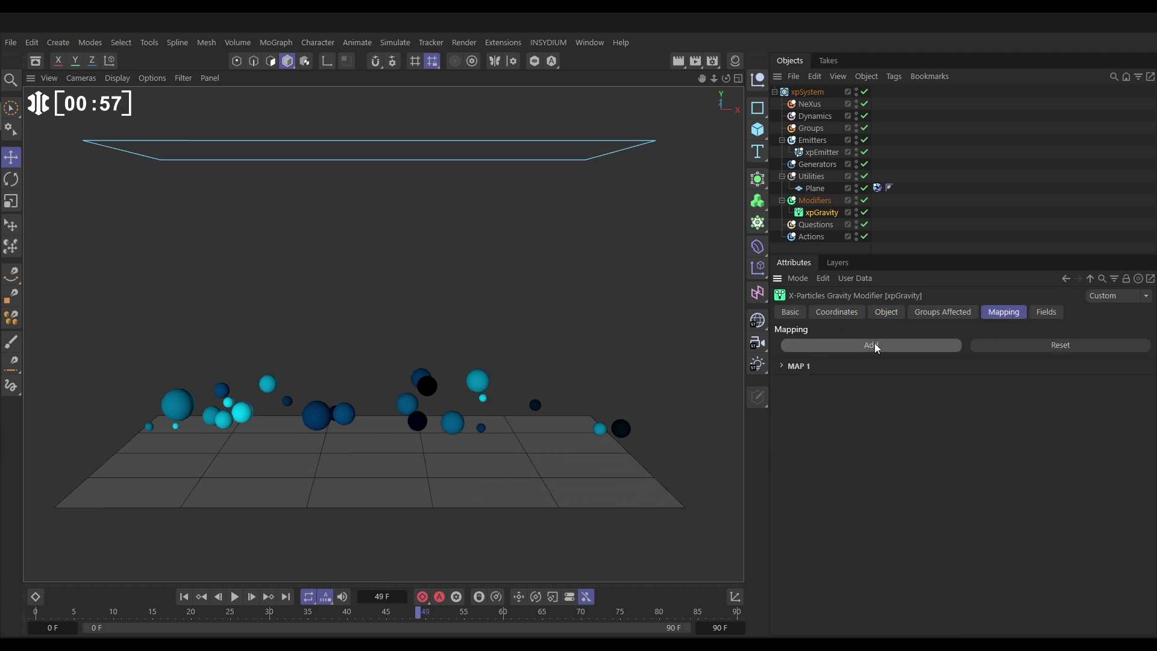
left_click(797, 366)
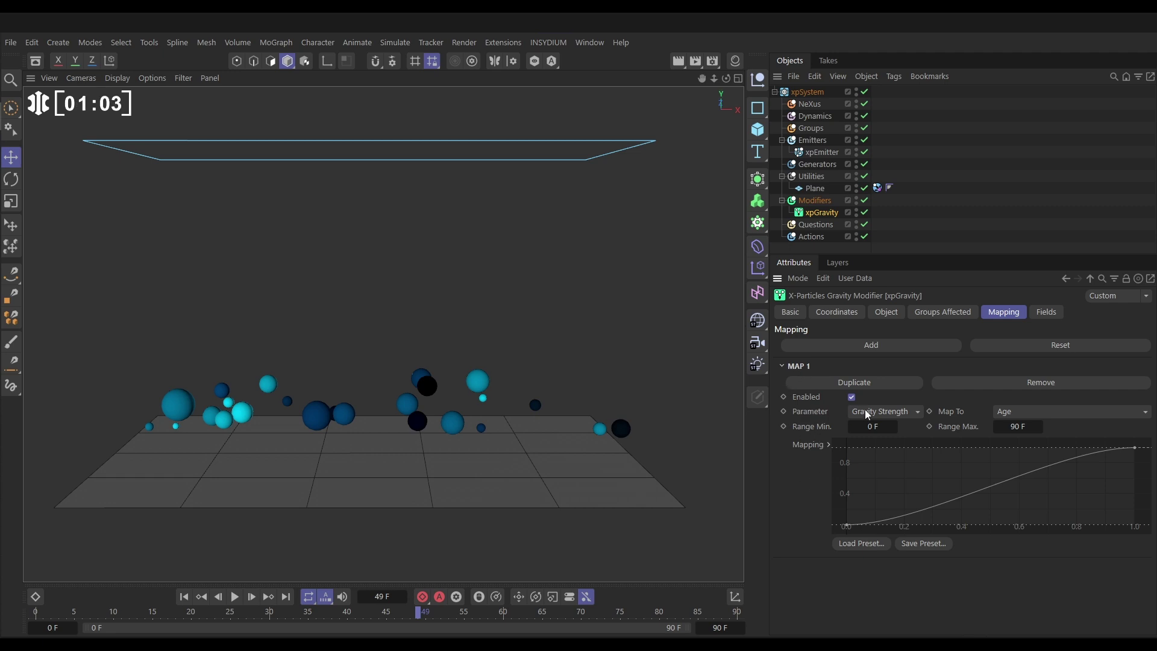
left_click(898, 414)
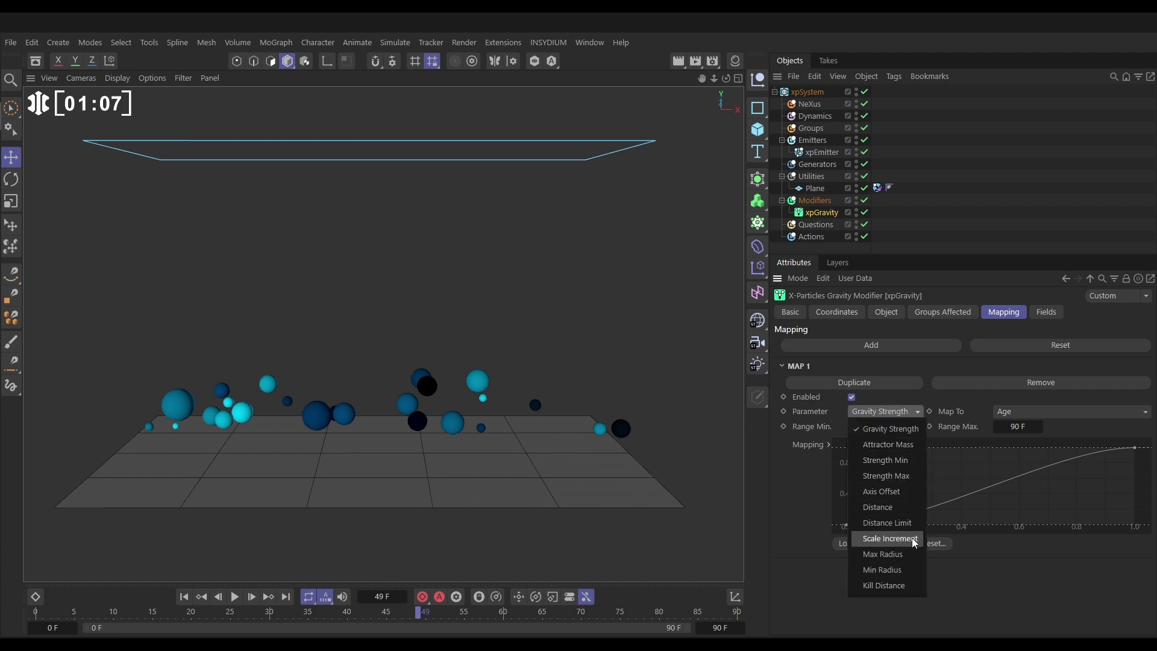
left_click(886, 428)
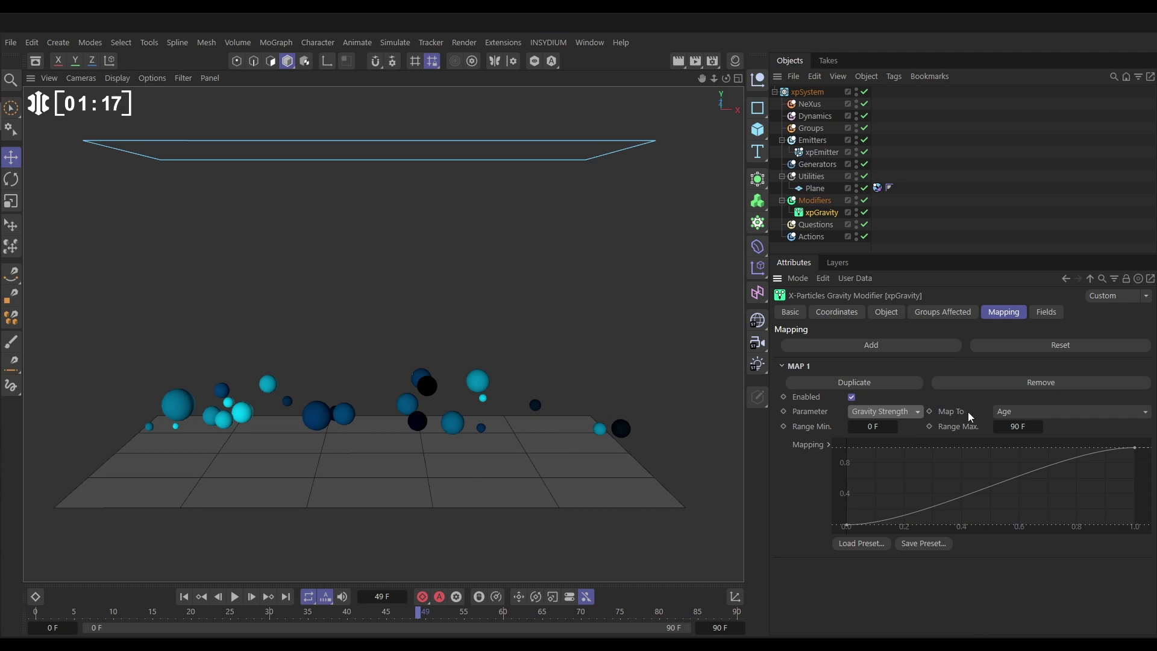
left_click(1010, 410)
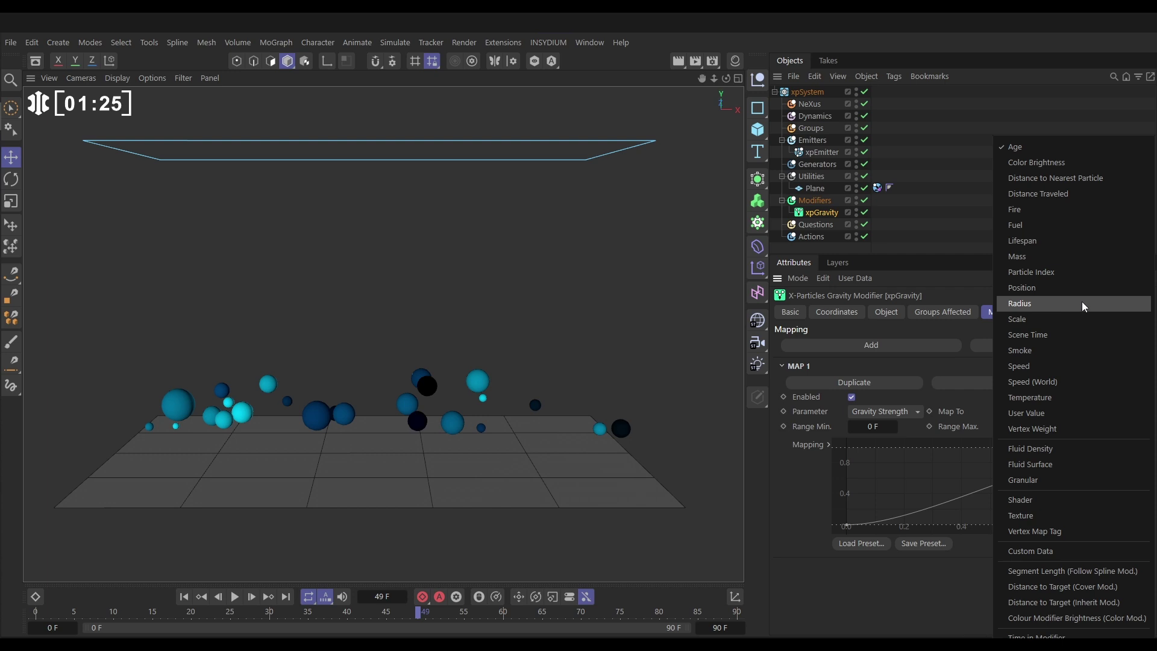
left_click(1018, 304)
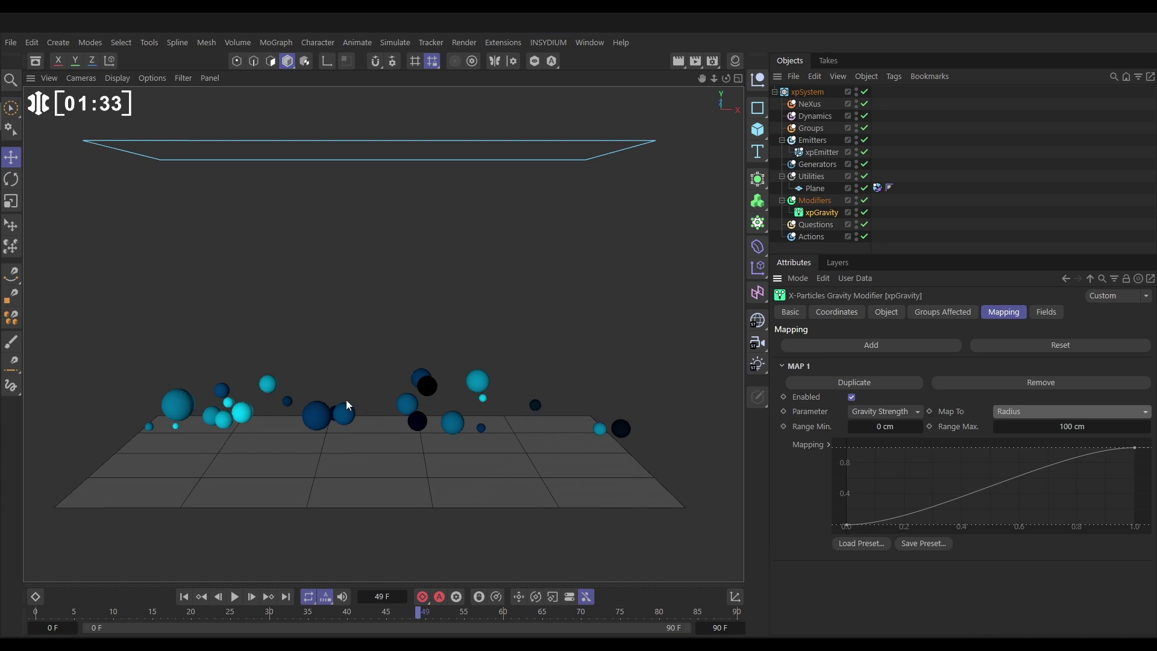
- Select xpEmitter to check its 20 cm particle Radius and 15 cm Variation
left_click(822, 152)
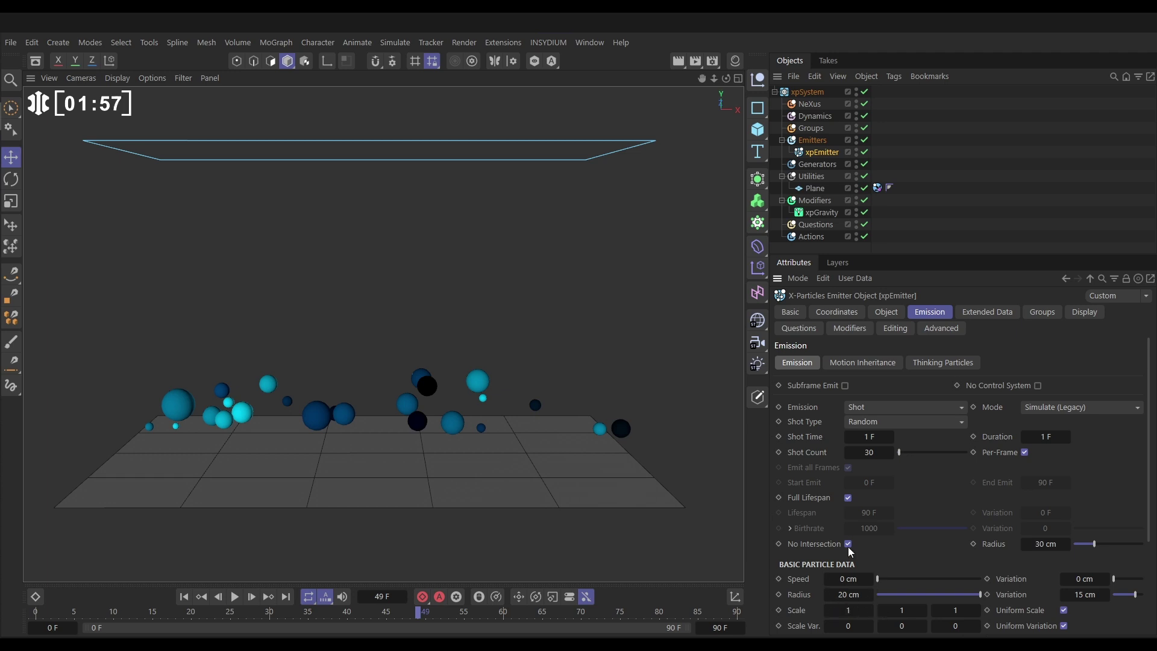
- Set xpGravity's Radius mapping range to 5 cm min and 35 cm max, then test the curve endpoints
left_click(821, 213)
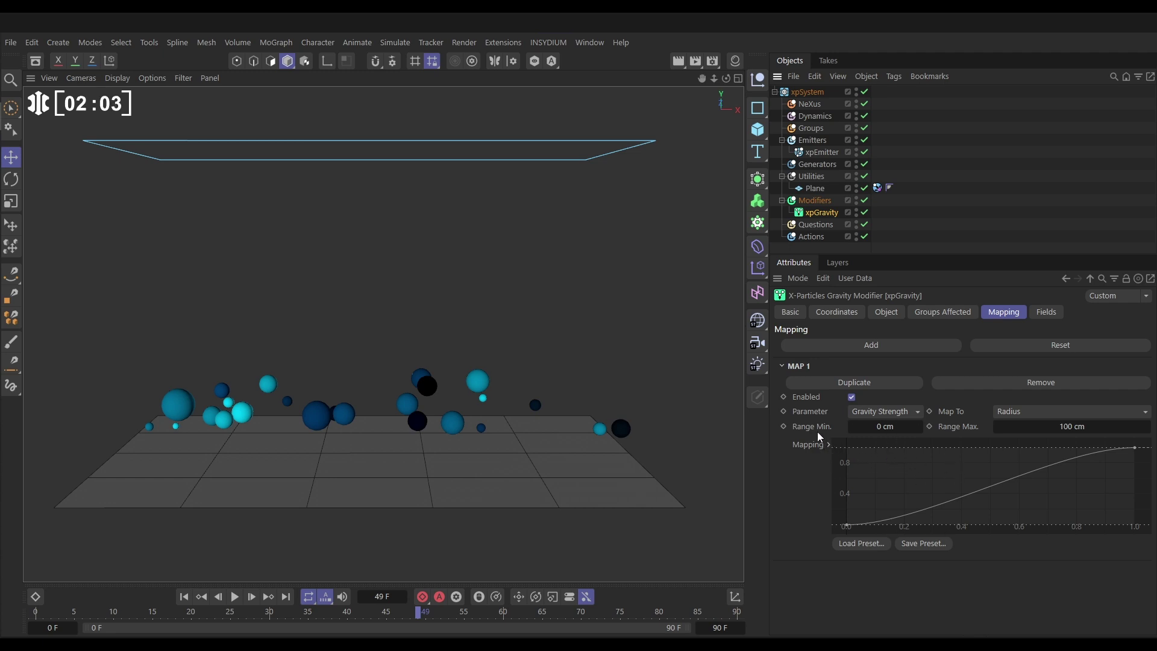
left_click(881, 427)
key("BackSpace")
type("5")
left_click(1108, 427)
type("35")
key("Return")
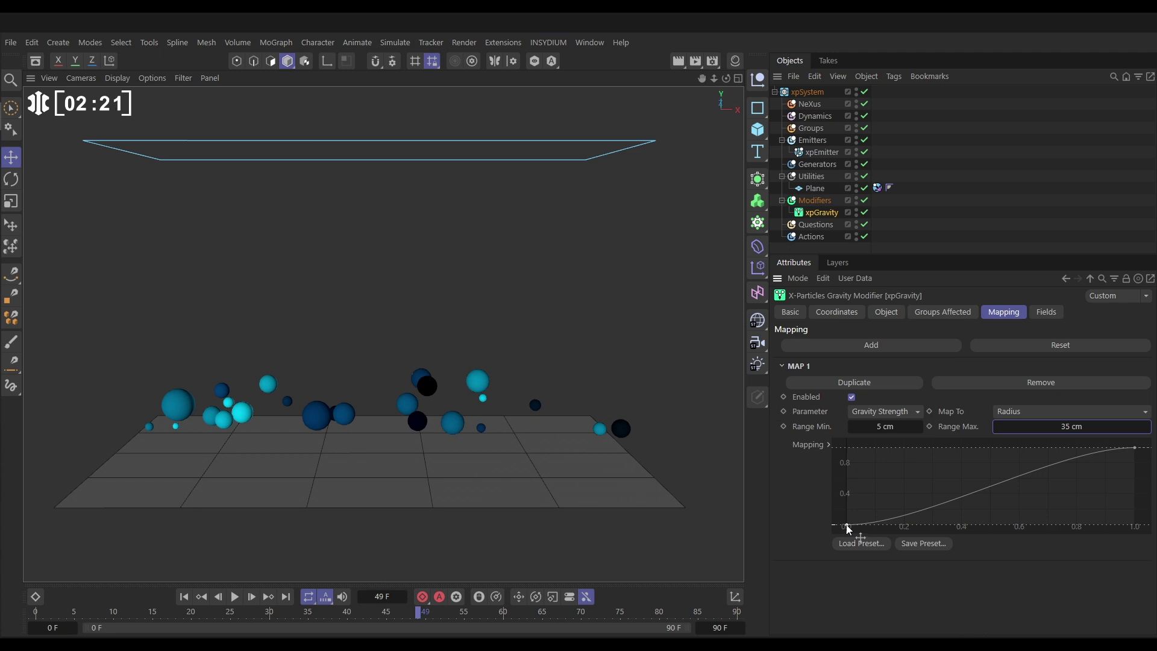
mouse_move(848, 529)
left_mouse_down()
mouse_move(847, 485)
mouse_move(844, 532)
left_mouse_up()
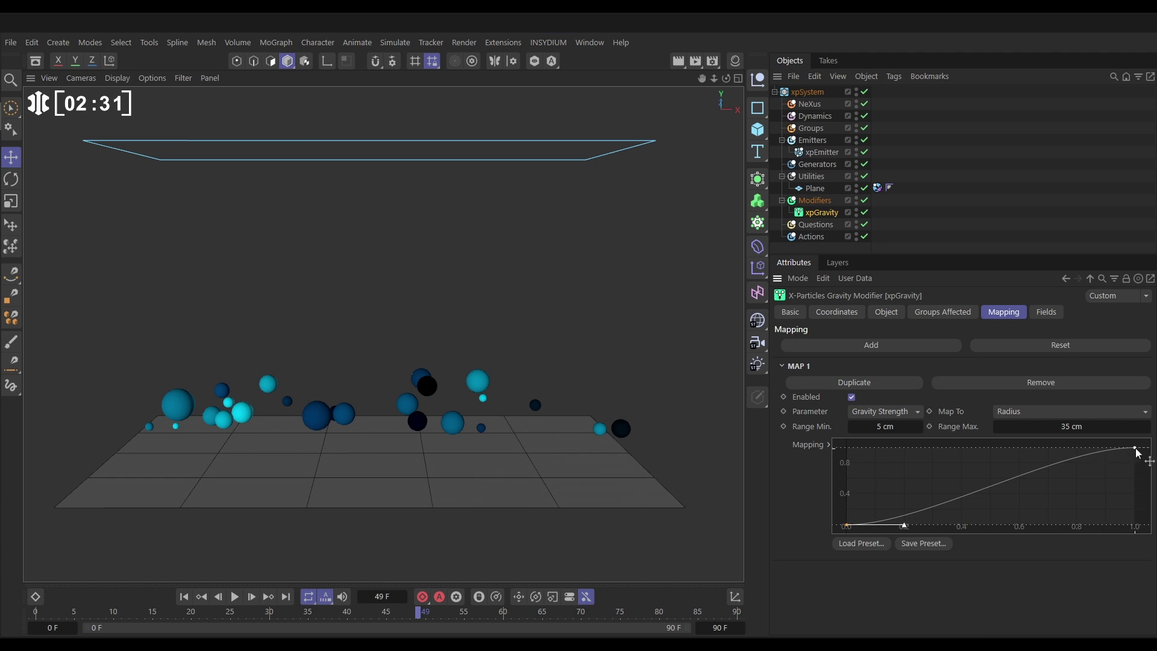
mouse_move(1136, 448)
left_mouse_down()
mouse_move(1135, 465)
mouse_move(1137, 448)
left_mouse_up()
- Play the simulation from frame 0 to test the radius mapping, then stop and rewind
left_click(183, 596)
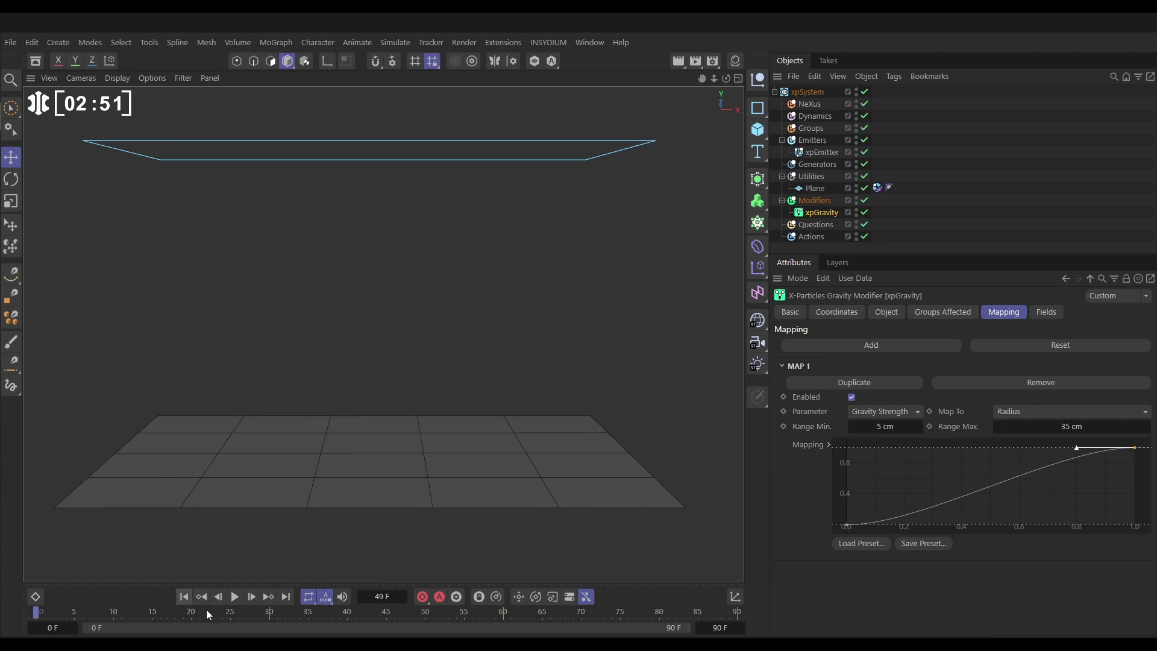
left_click(235, 596)
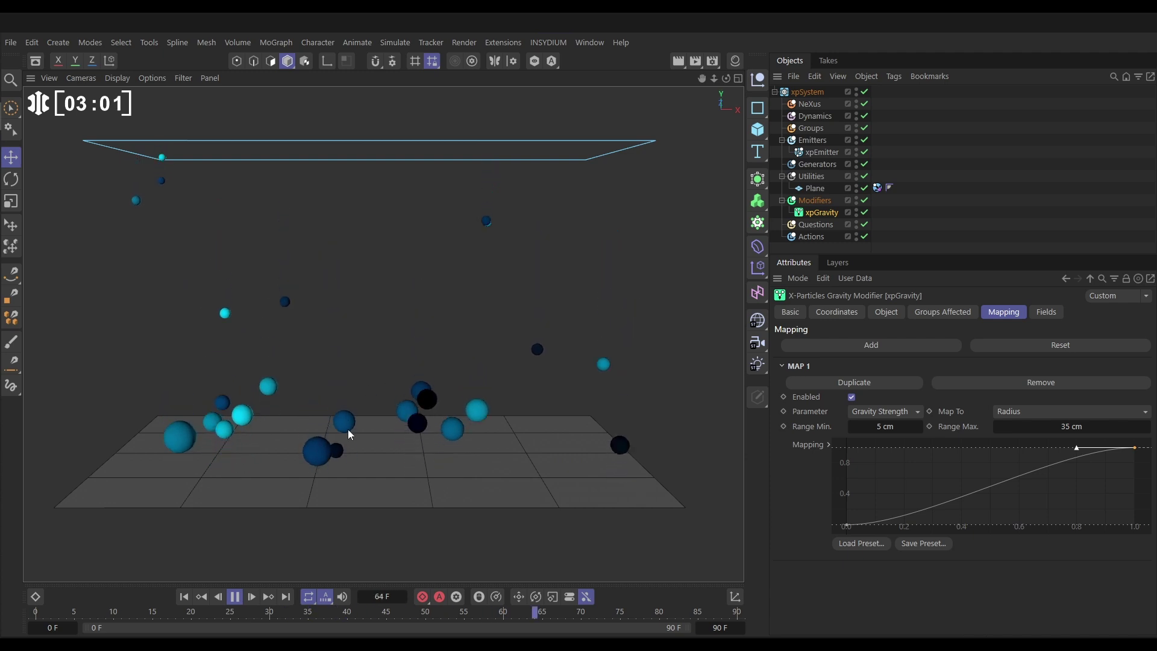
left_click(235, 597)
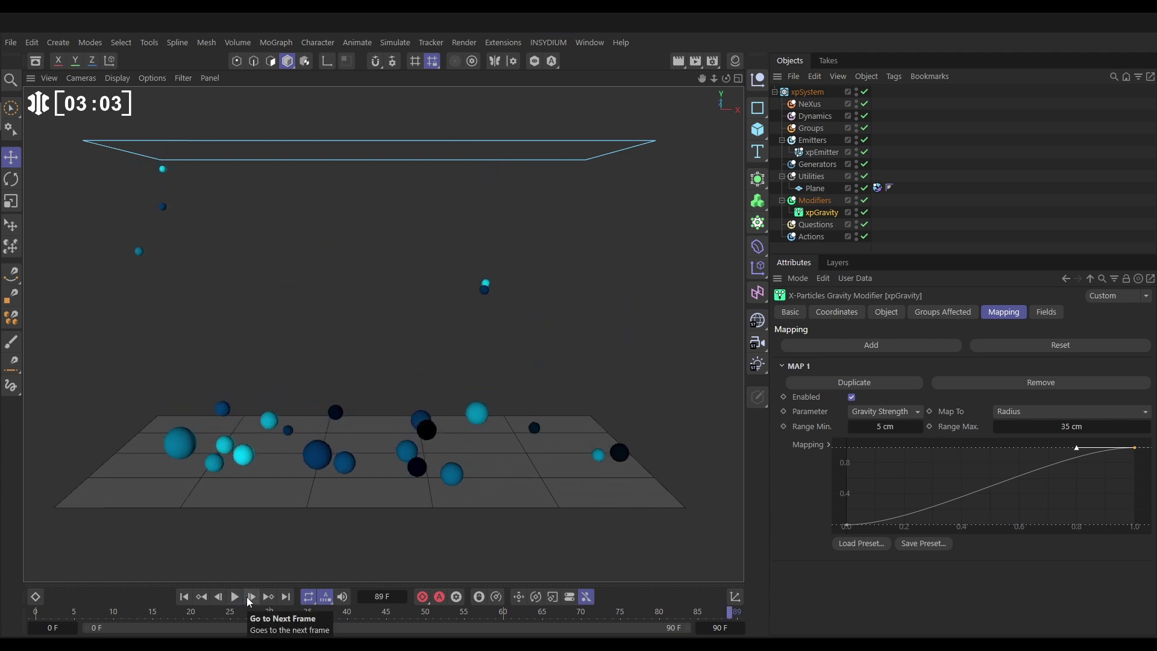
left_click(183, 597)
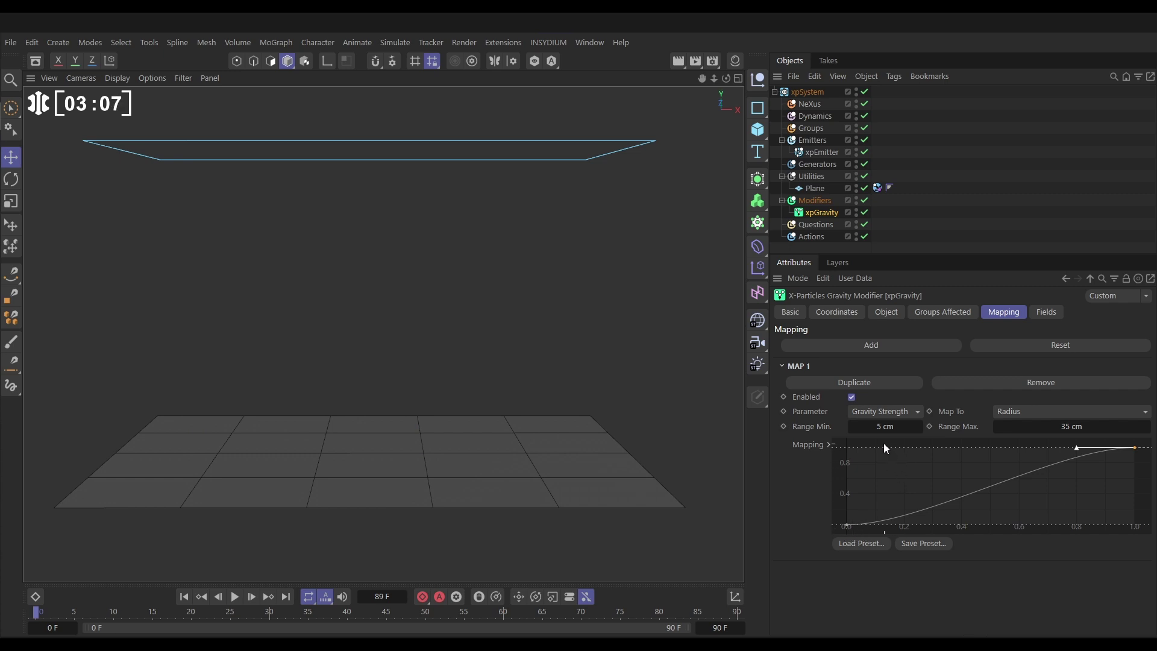
- Invert the mapping curve: left point raised to the top, right point dropped to the bottom
left_click(847, 525)
left_click_drag(845, 525, 842, 441)
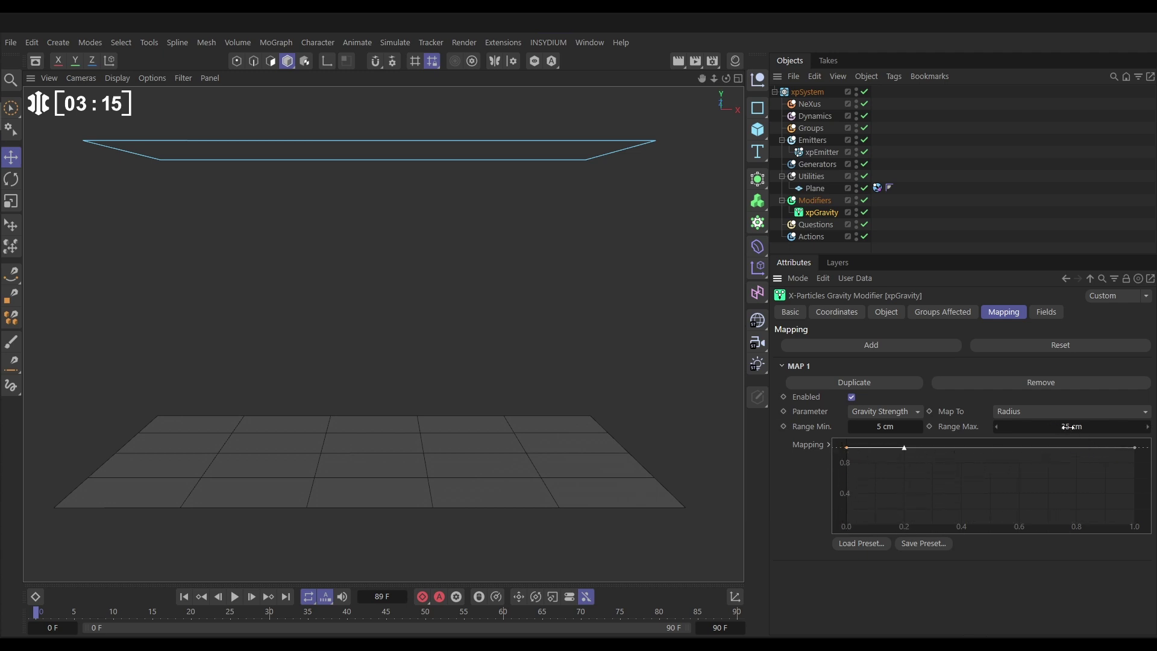
left_click_drag(1135, 448, 1145, 510)
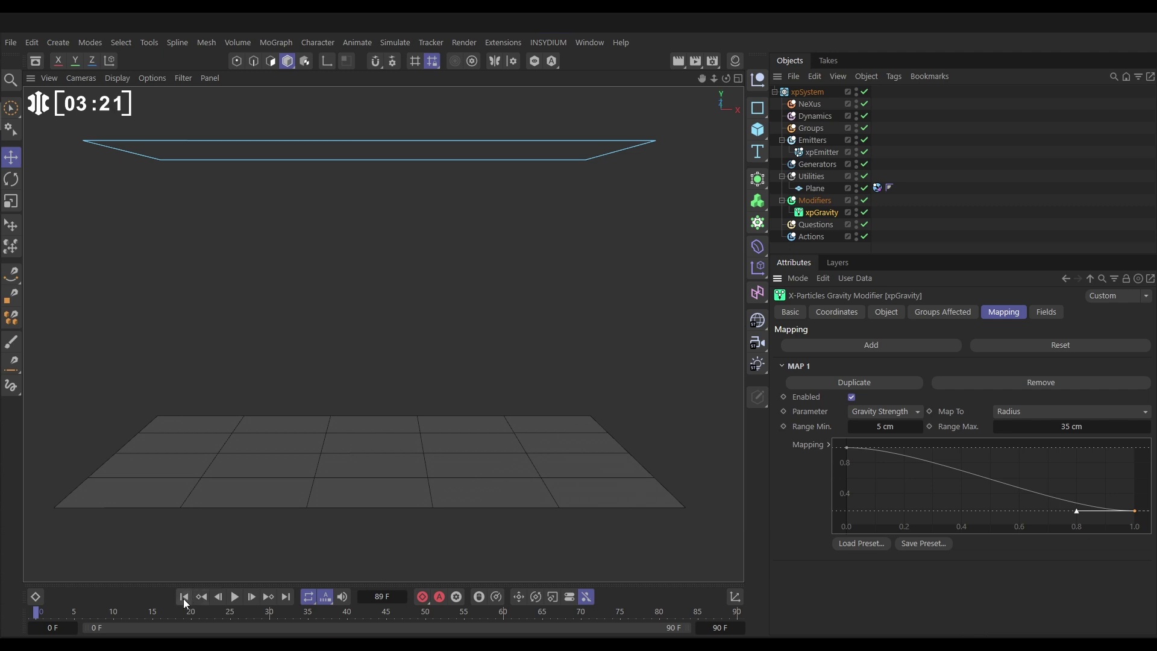
left_click(235, 597)
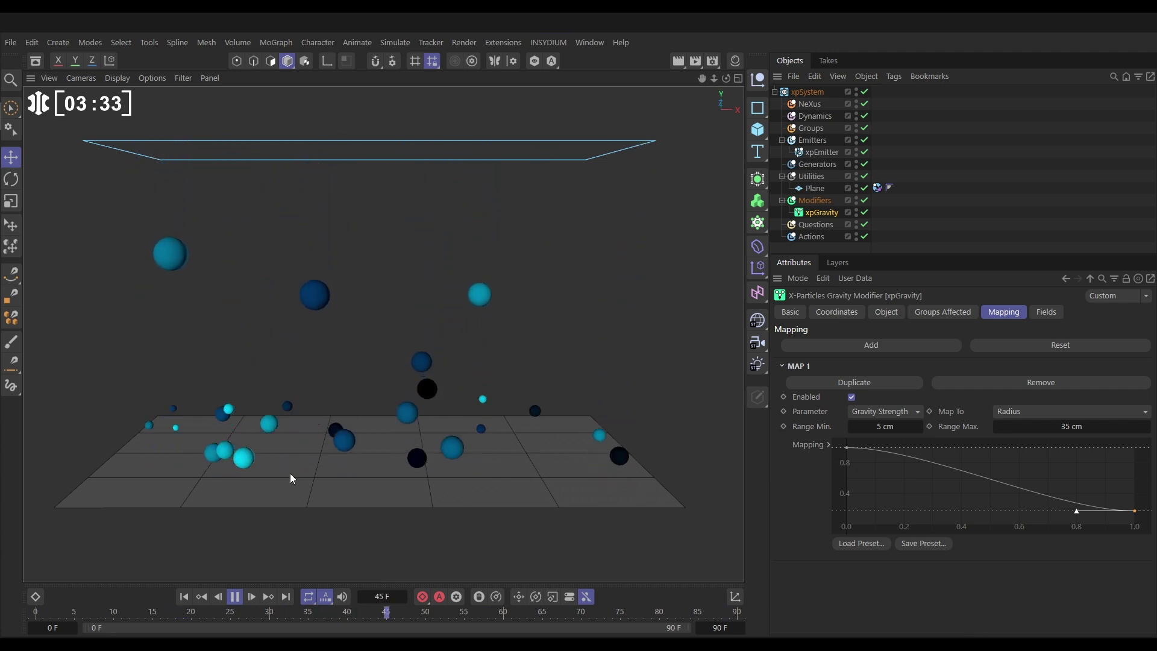
key("F8")
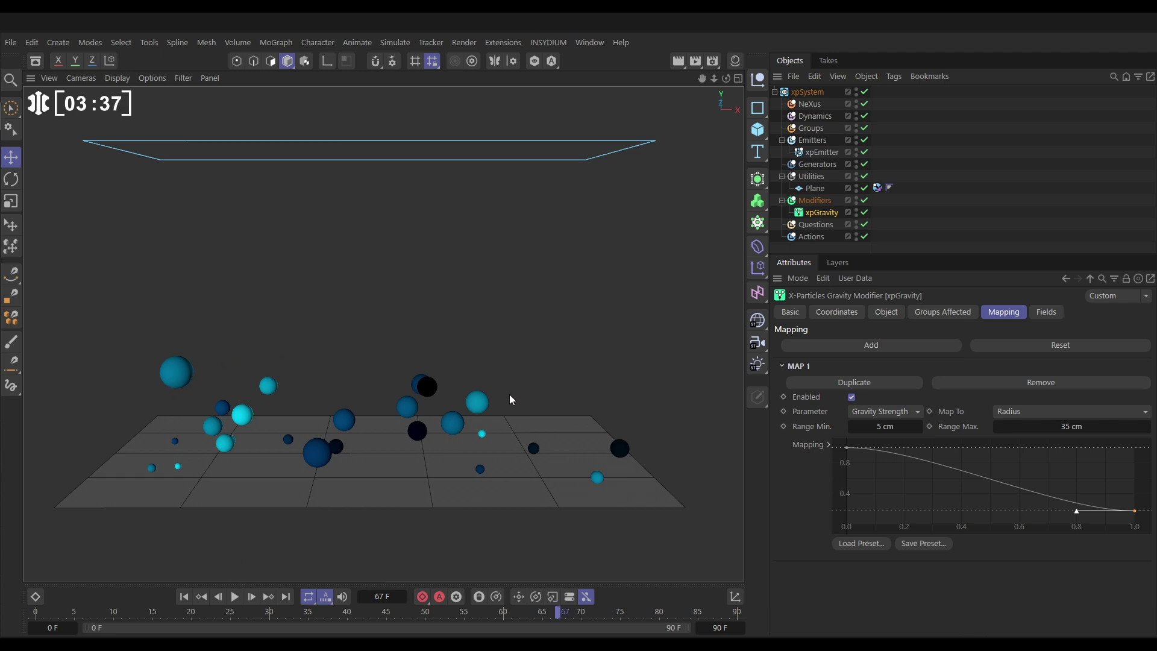
left_click(185, 597)
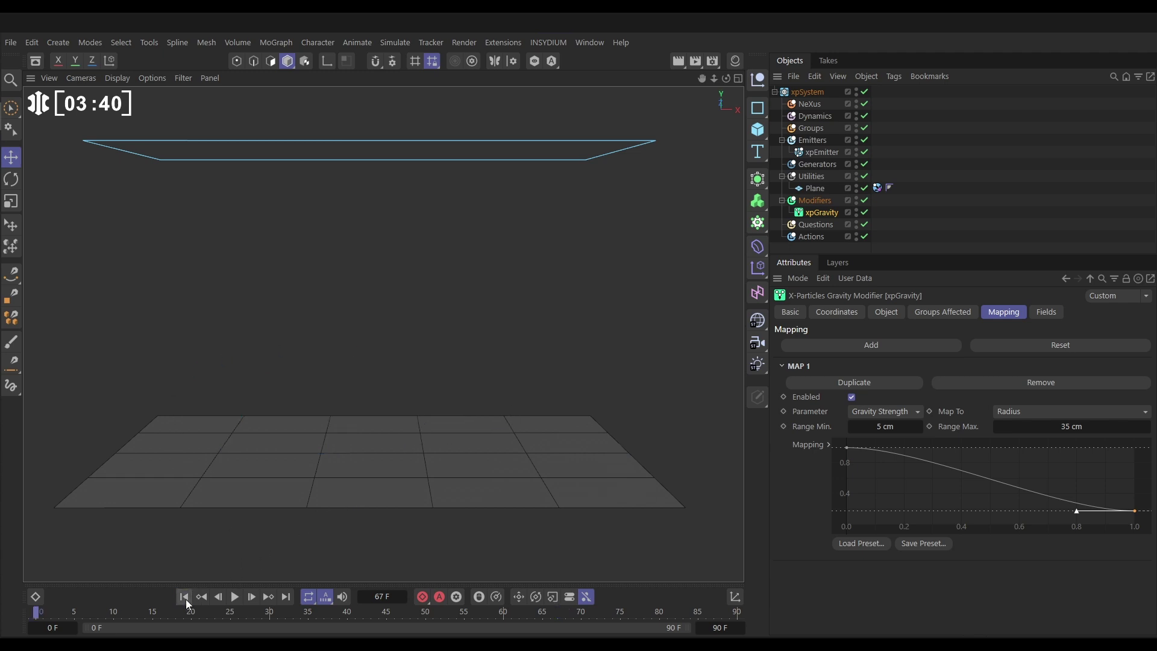
- Use Gradient (Random) color on the xpEmitter, checking the black 0% and cyan 100% gradient knots
left_click(252, 596)
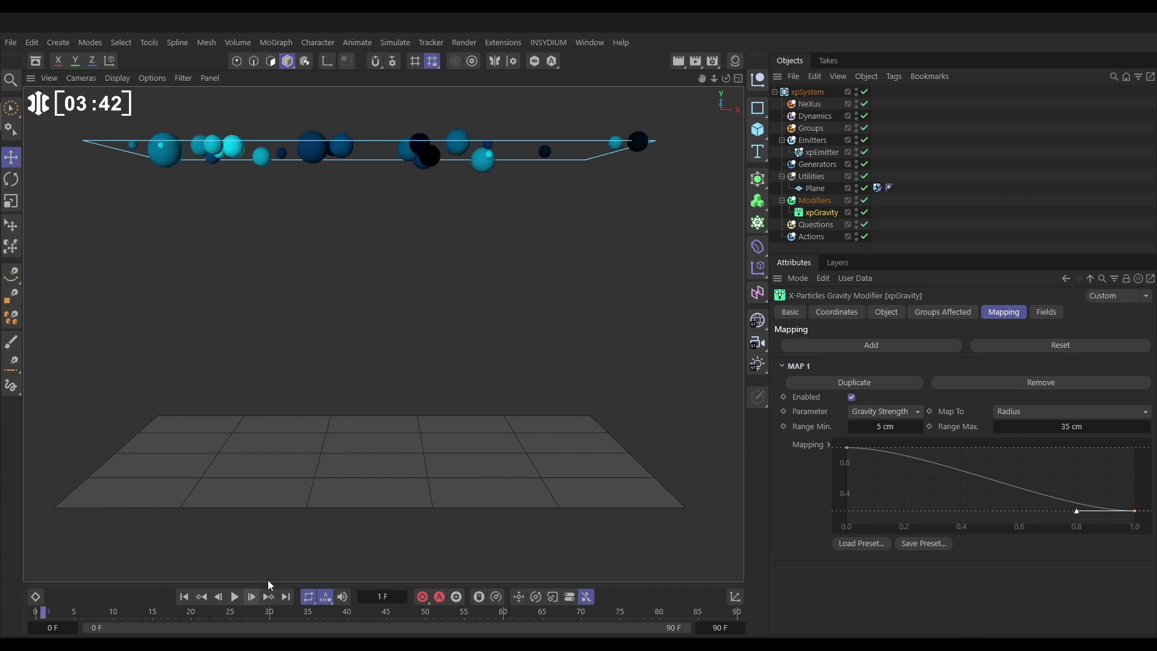
left_click(819, 152)
left_click(1066, 311)
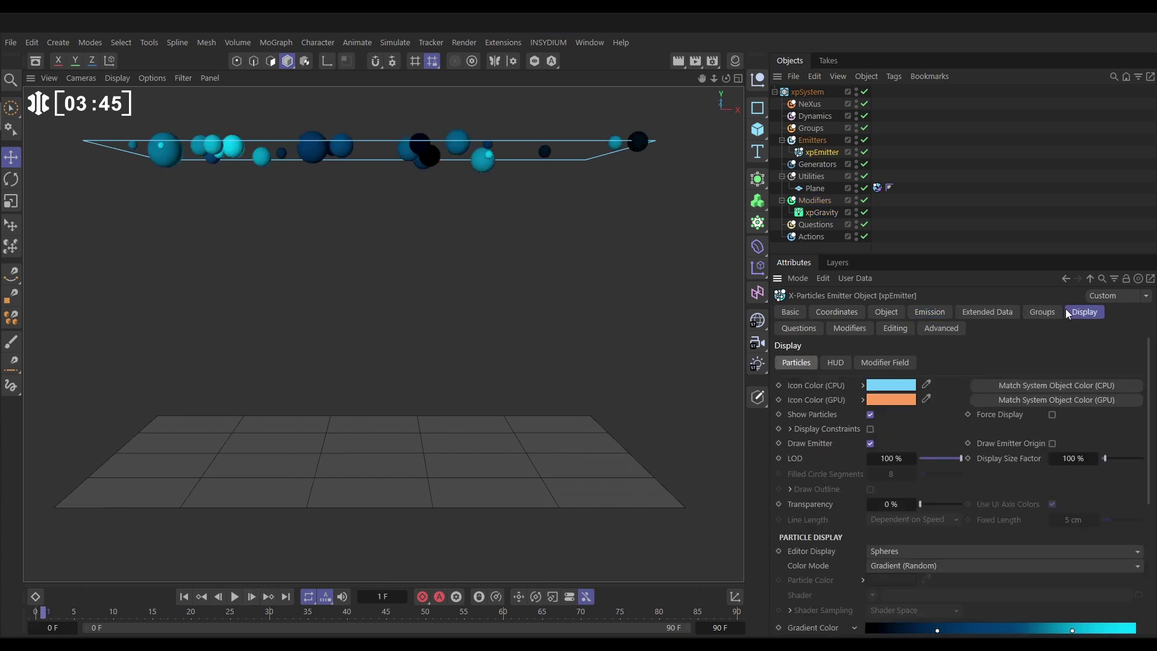
scroll(994, 451, "down", 5)
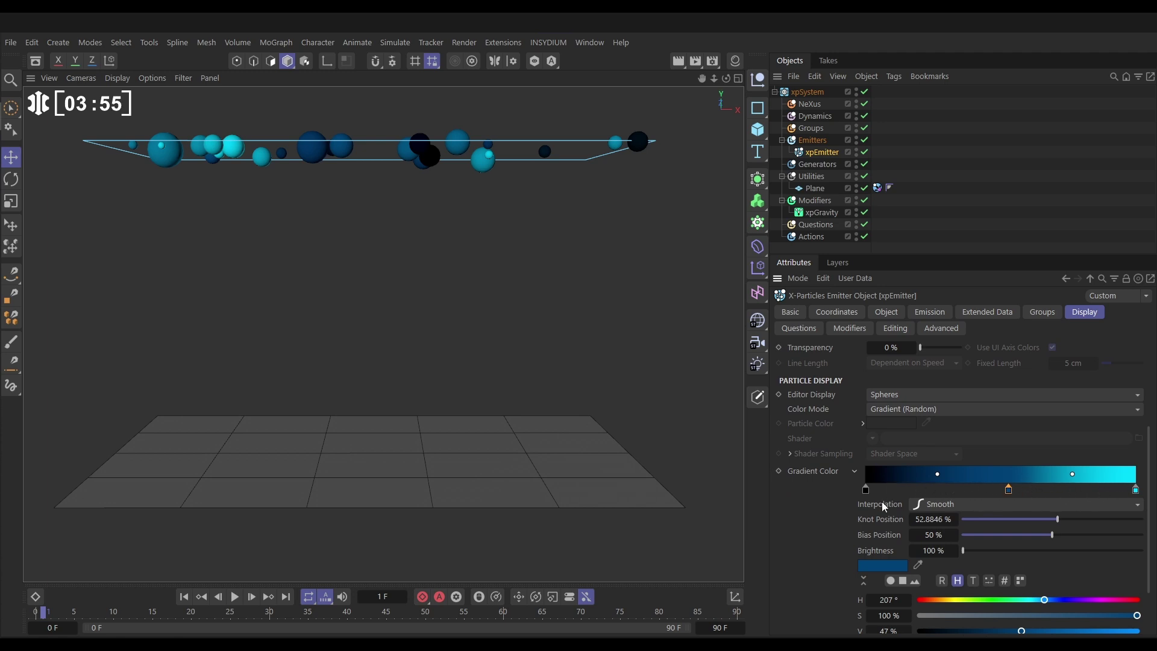
left_click(866, 491)
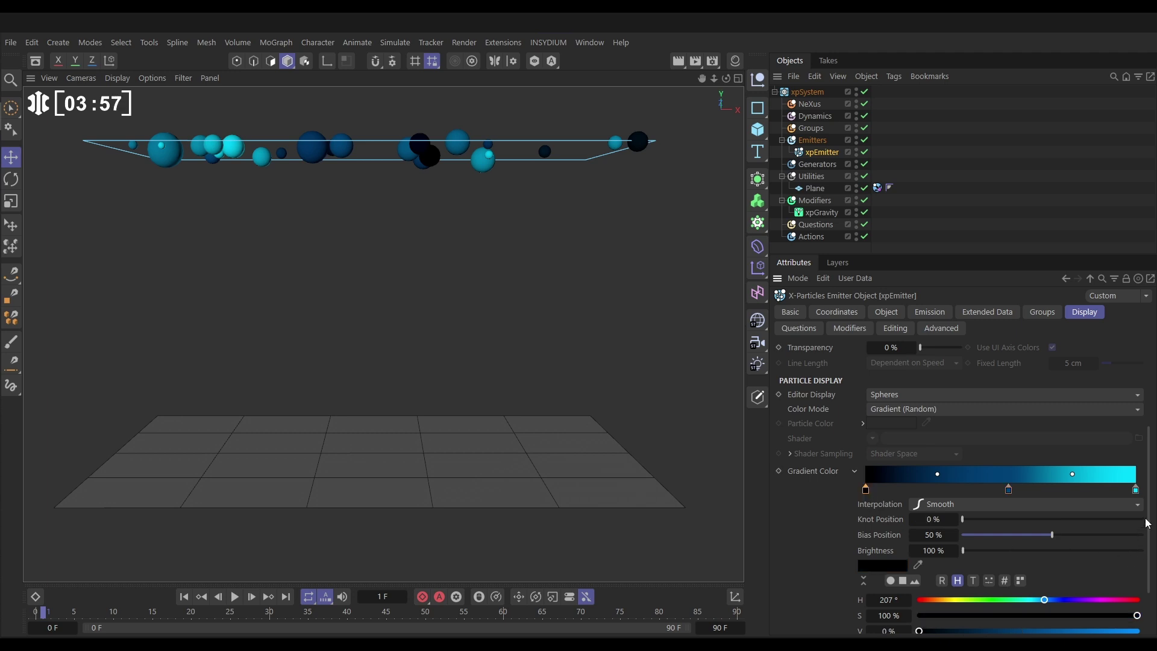
scroll(1145, 526, "down", 2)
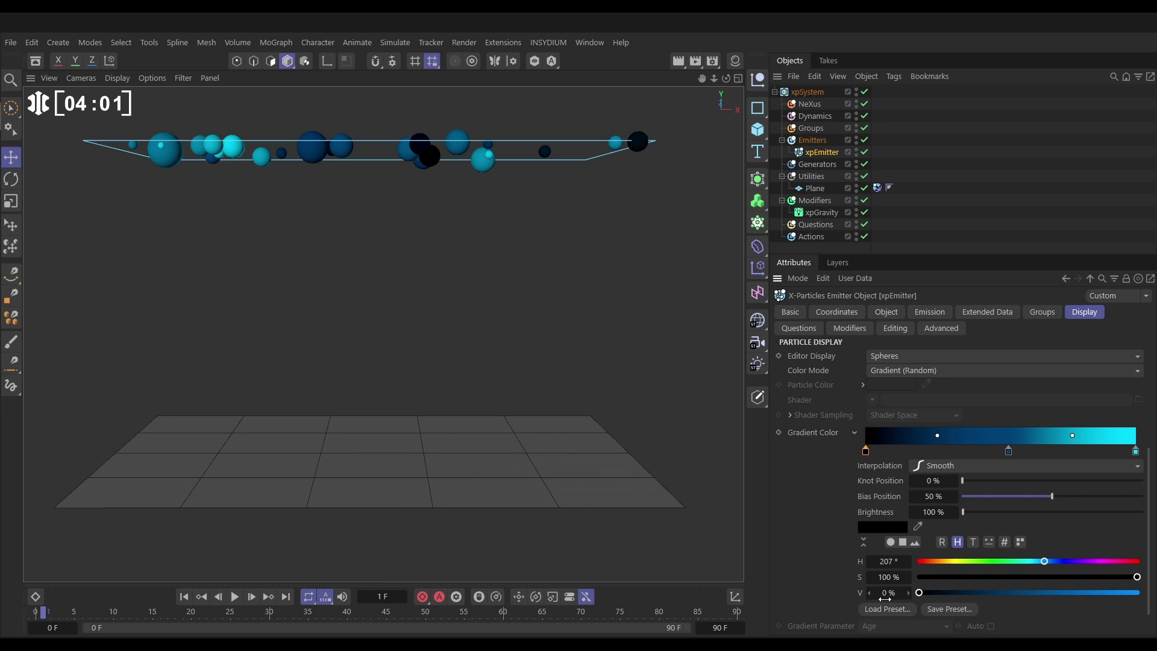
left_click(1136, 451)
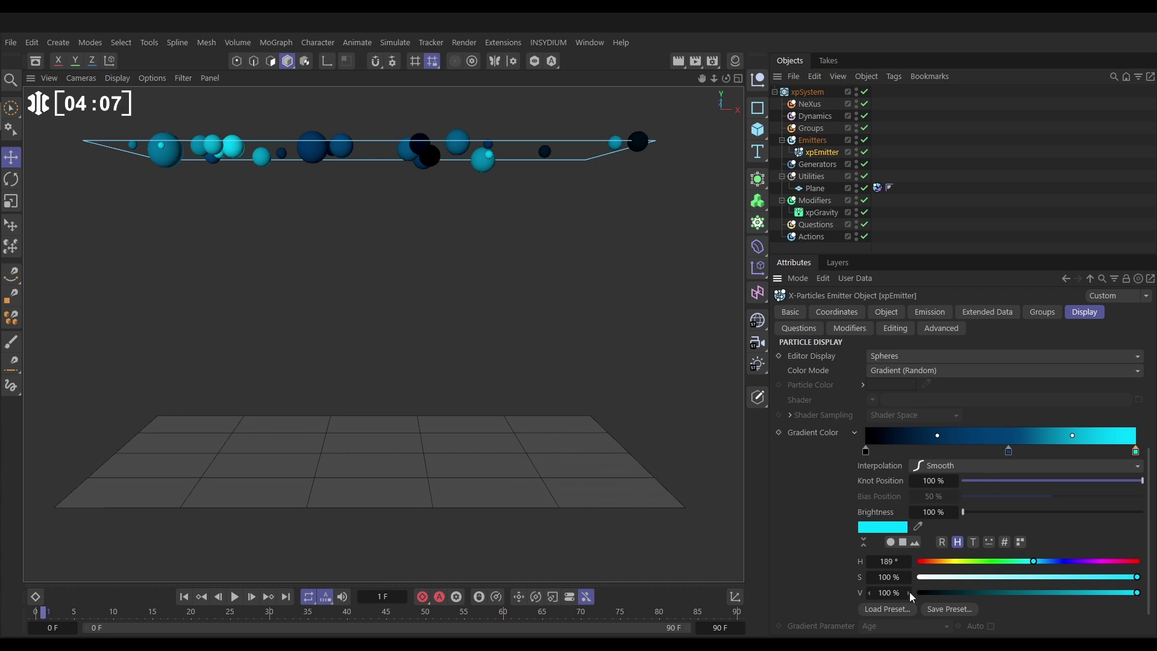
- Disable xpGravity's MAP 1 radius mapping and collapse it
left_click(818, 211)
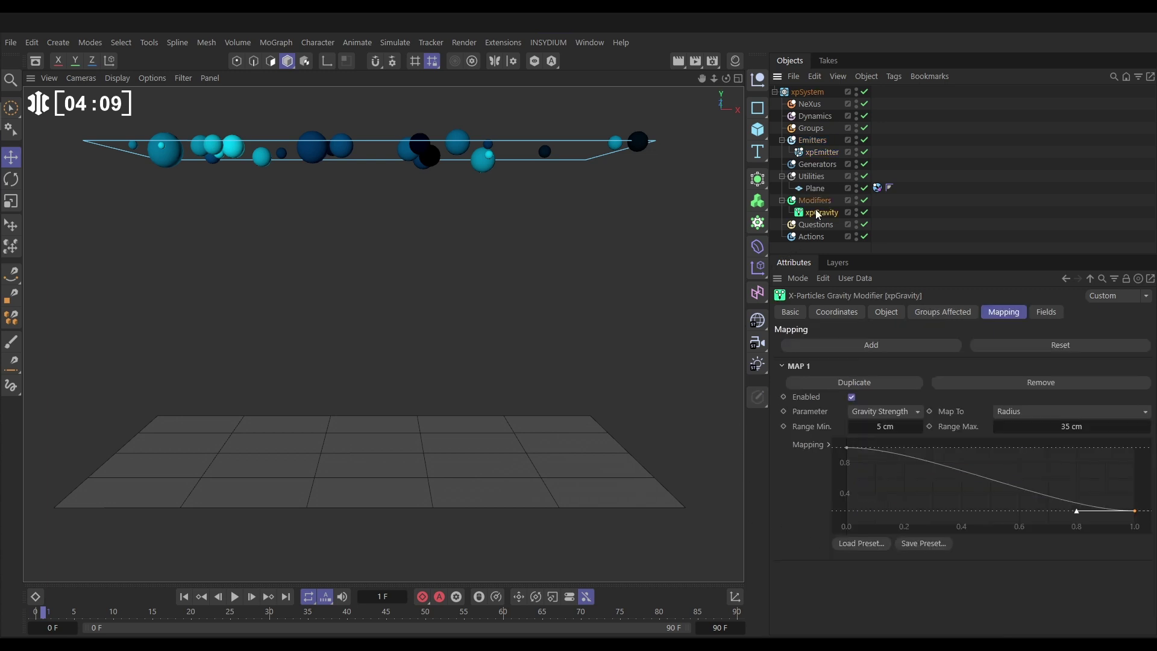
left_click(852, 397)
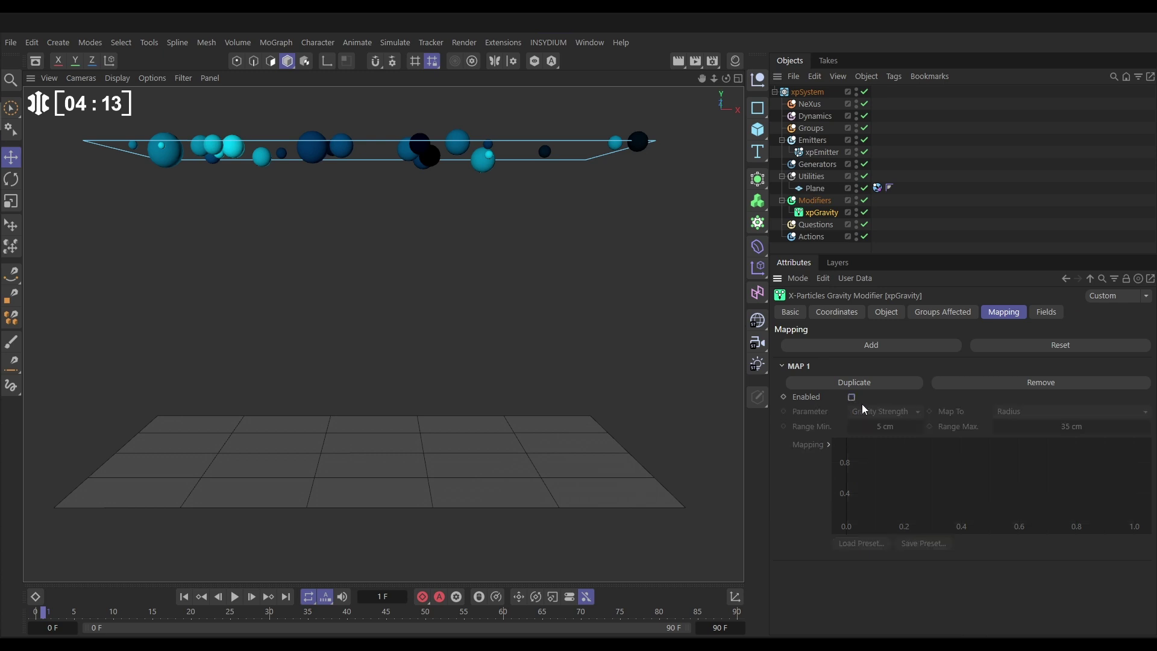
left_click(800, 366)
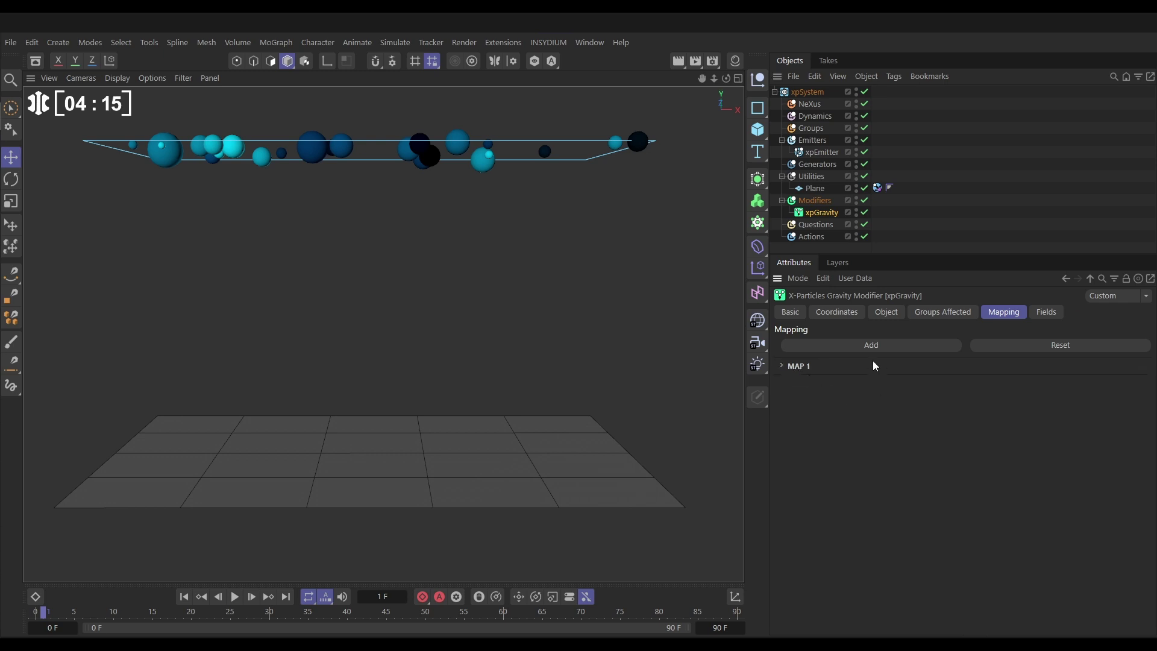
- Add MAP 2 linking Gravity Strength to Color Brightness, then rewind to frame 0
left_click(870, 344)
left_click(788, 385)
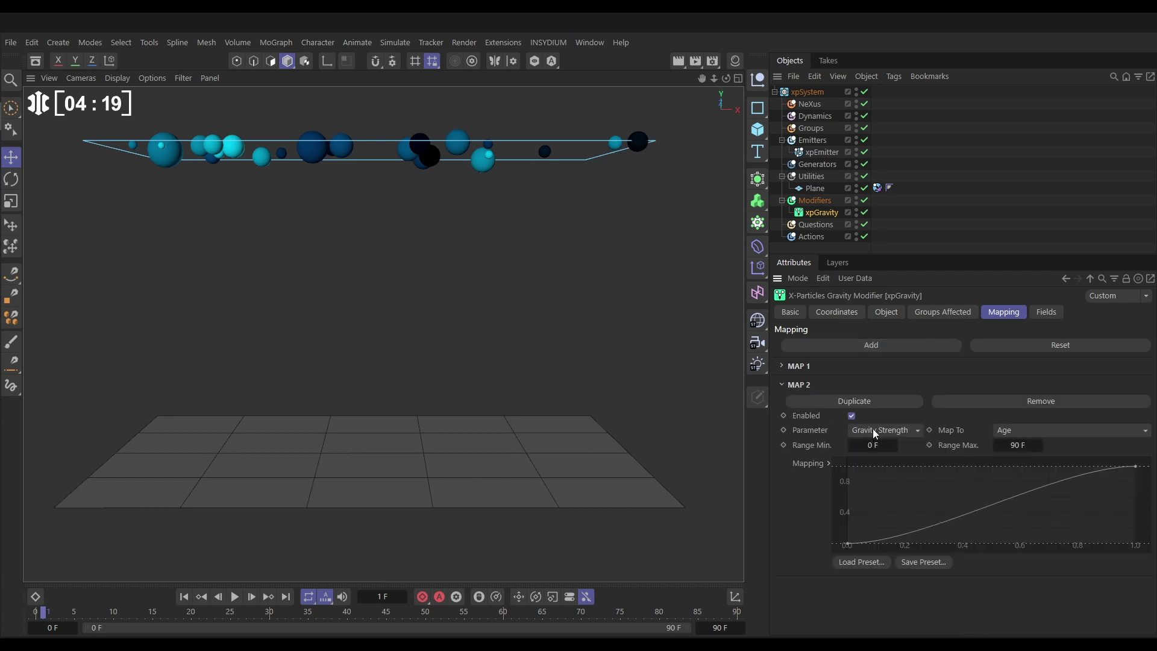
left_click(1011, 429)
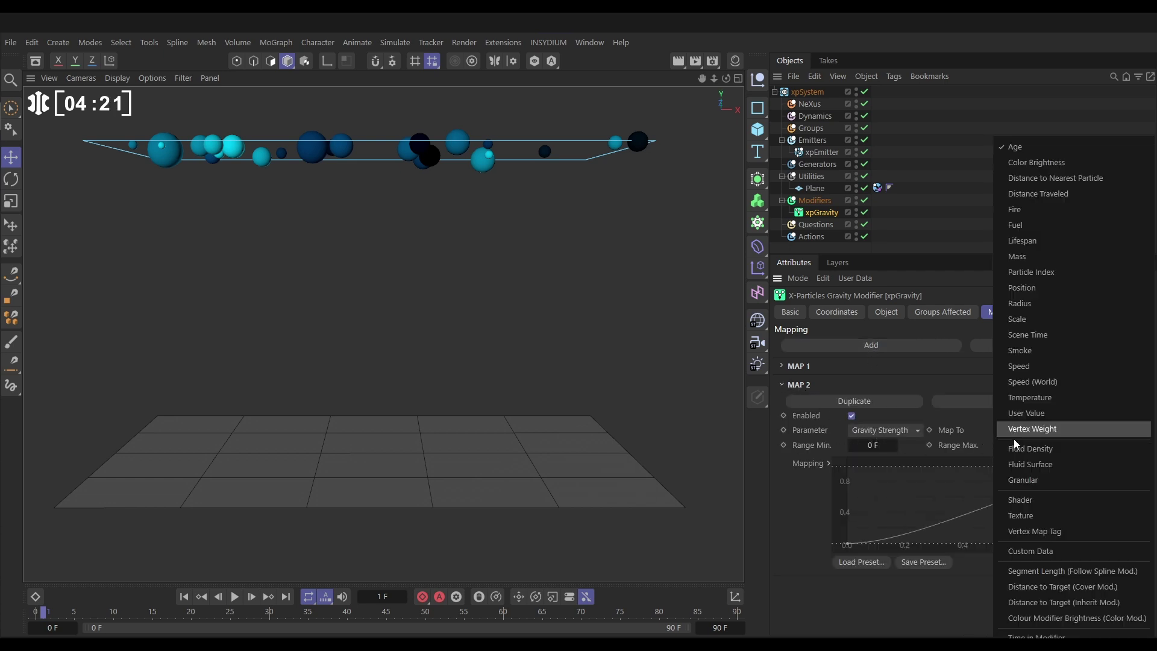
left_click(1027, 161)
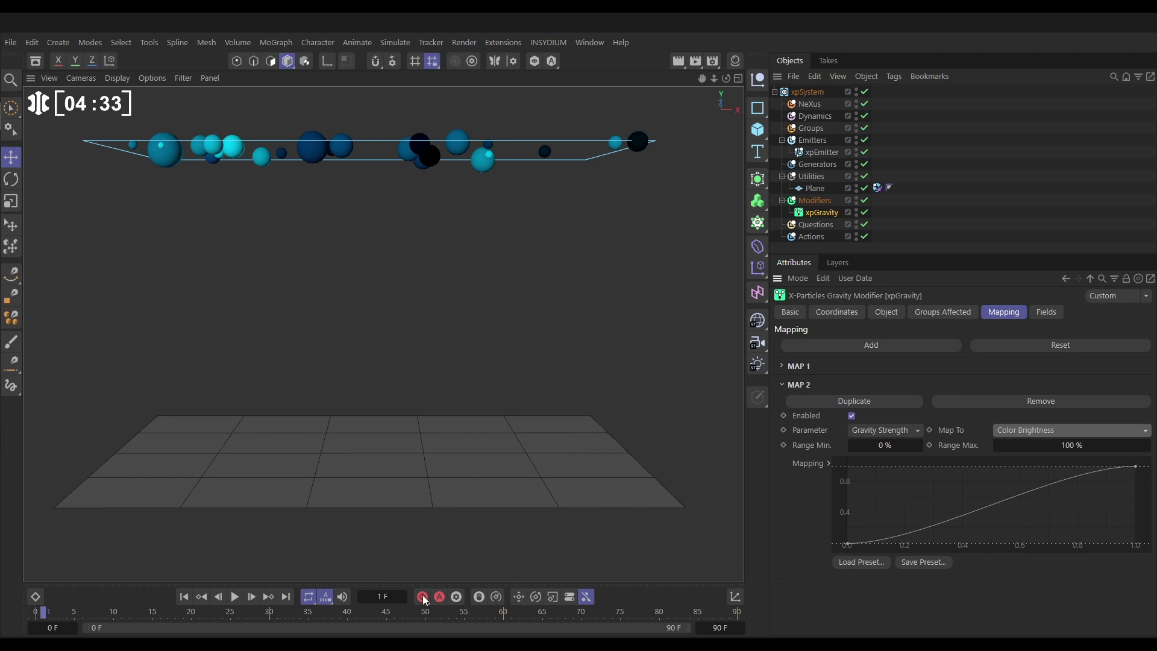
left_click(183, 597)
- Preview the brightness-driven fall while raising the MAP 2 curve's low end, then stop and rewind
left_click(234, 596)
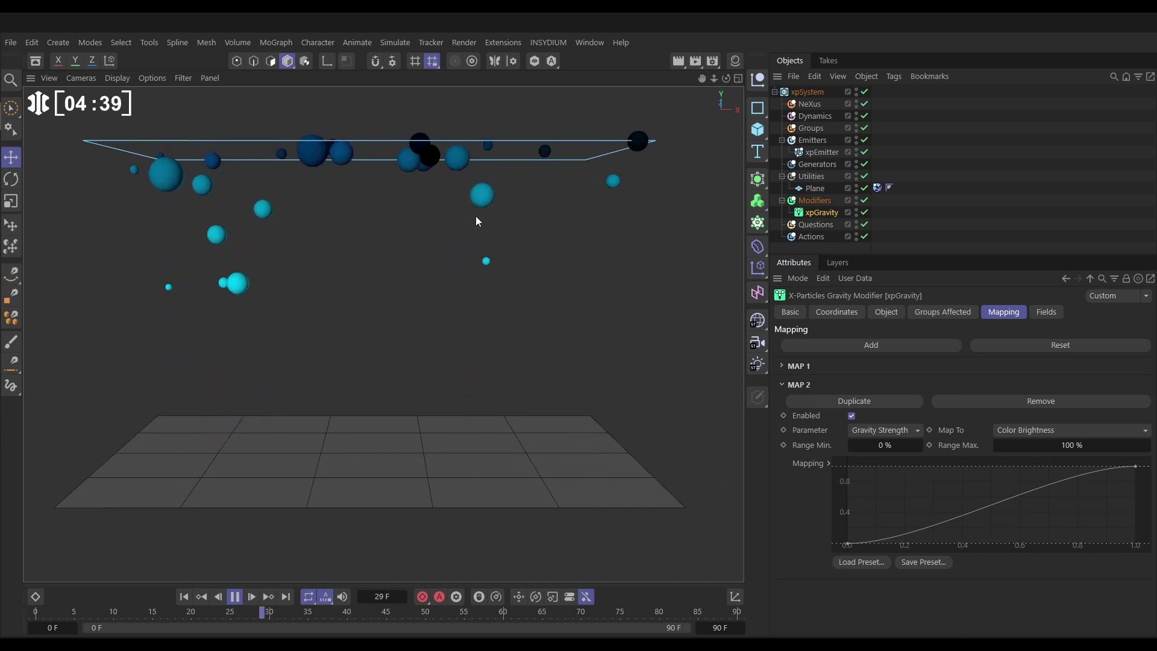
left_click_drag(847, 544, 845, 515)
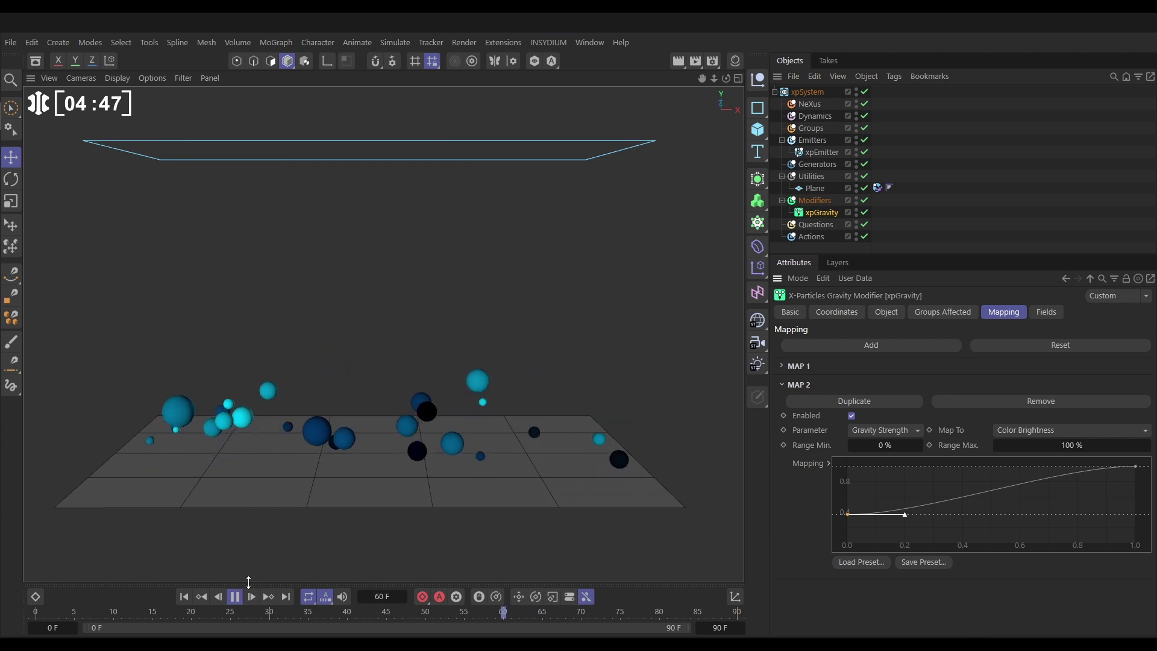
left_click(235, 596)
left_click(183, 596)
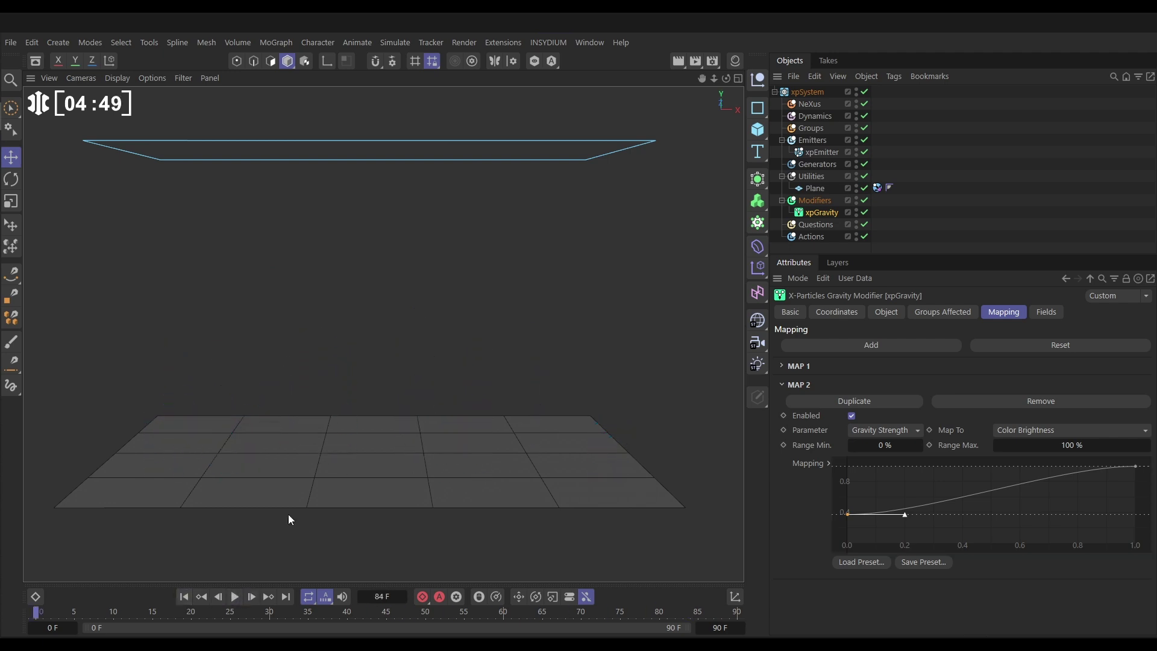
- Disable and collapse MAP 2, then replay and rewind the simulation
left_click(851, 415)
left_click(801, 386)
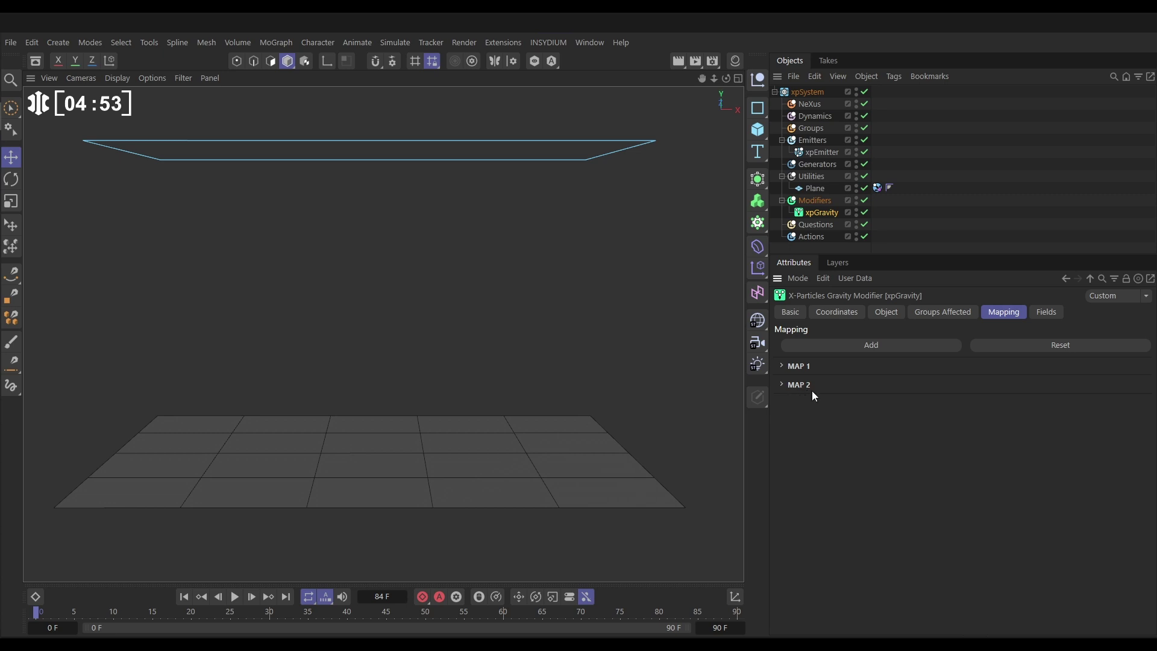
left_click(234, 597)
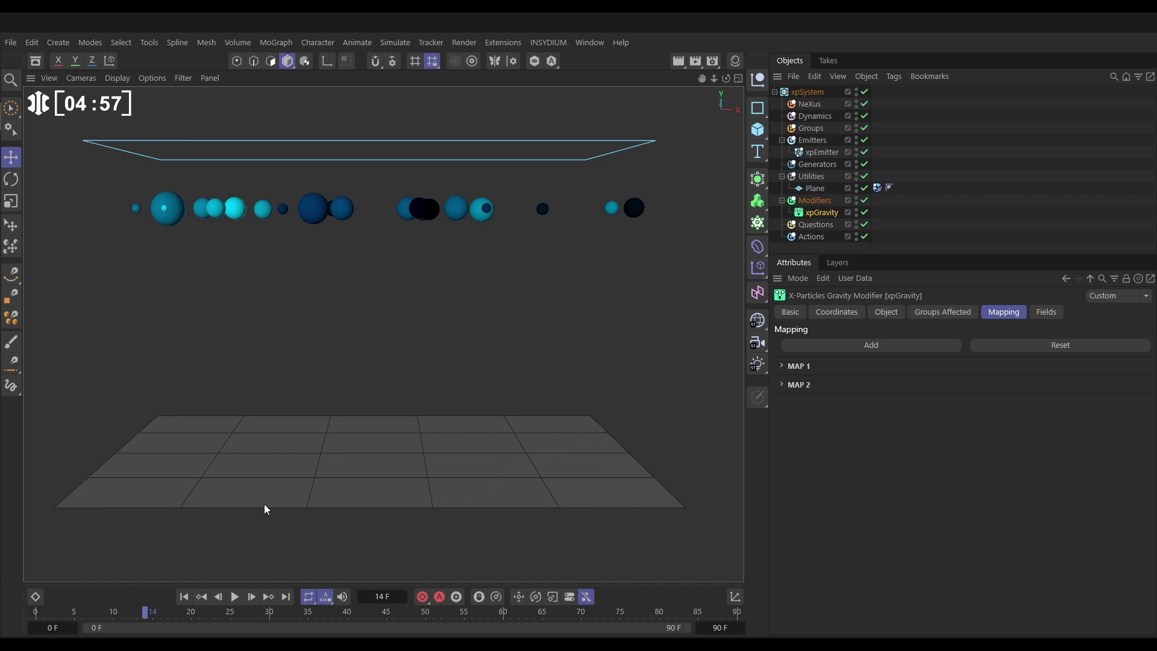
left_click(184, 597)
- In xpEmitter's Physical Data, set User Value to 50 and its Variation to 50
left_click(827, 154)
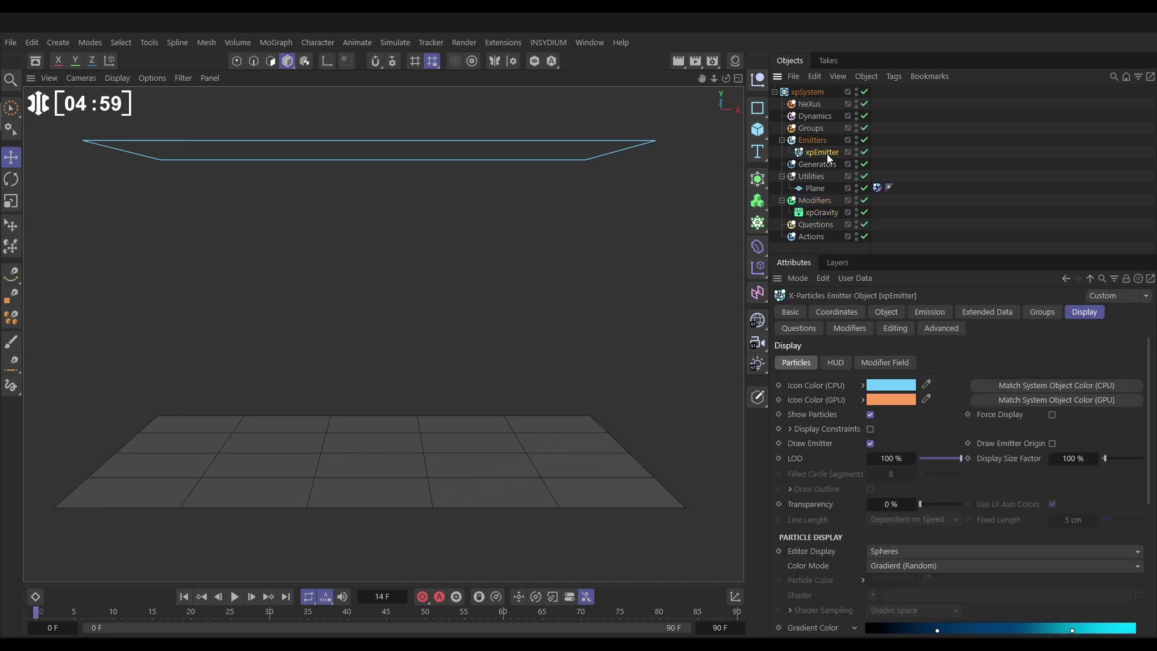
left_click(982, 313)
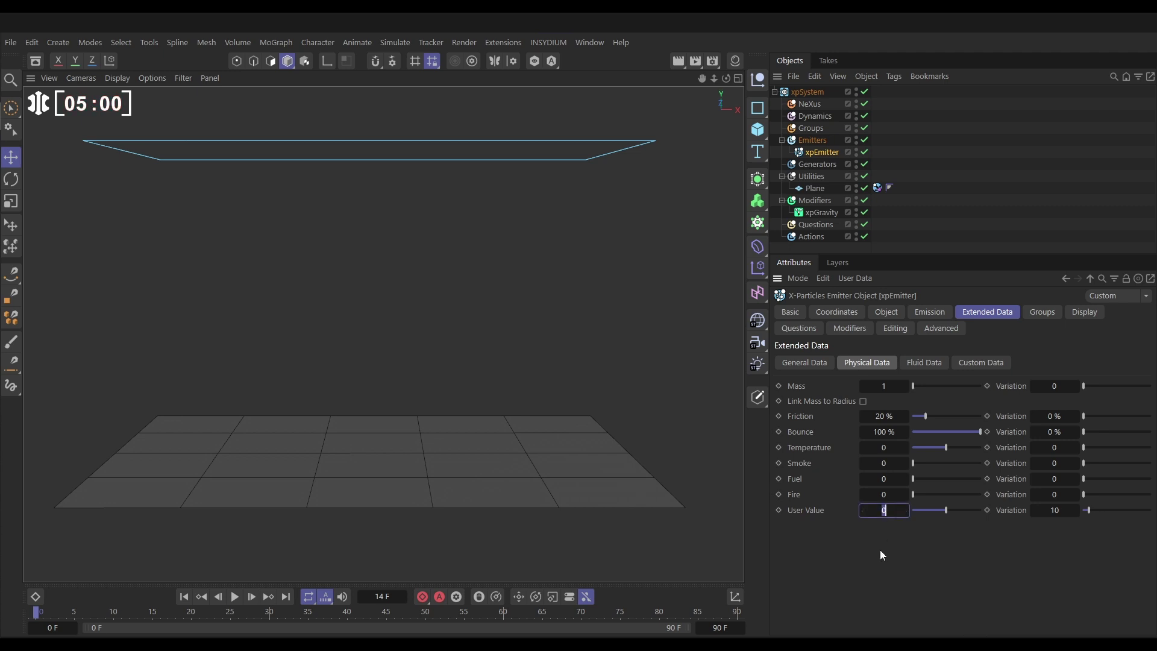
type("50")
key("Tab")
type("50")
key("Return")
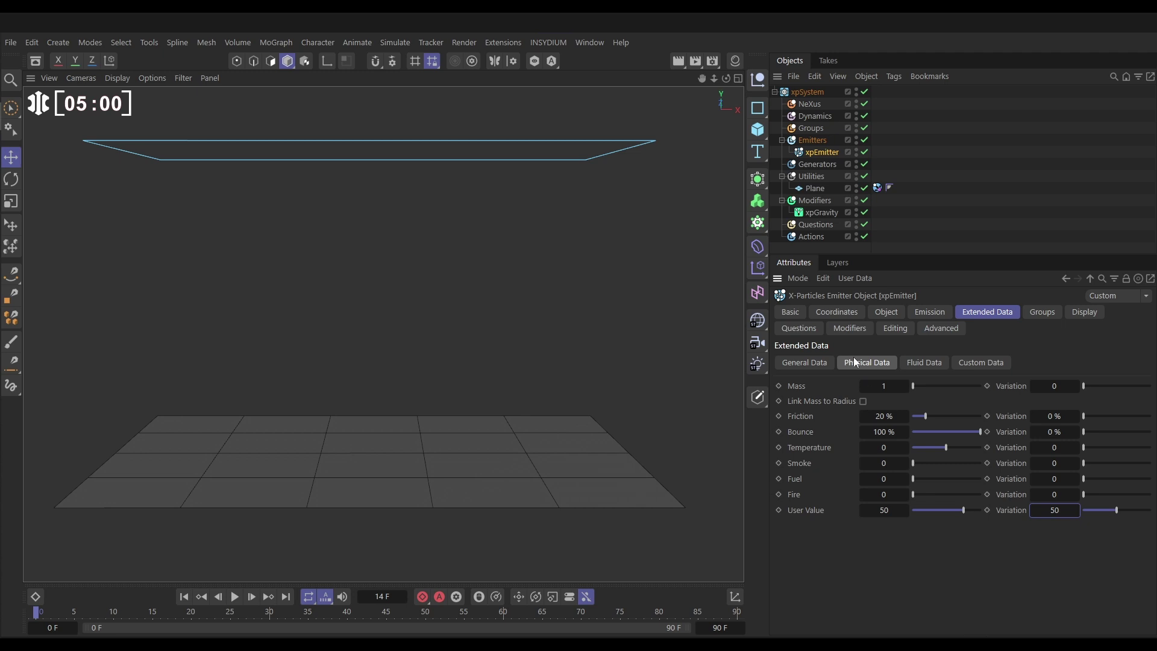
- Add MAP 3 on xpGravity mapping Gravity Strength to User Value, then play to see staggered falls
left_click(822, 212)
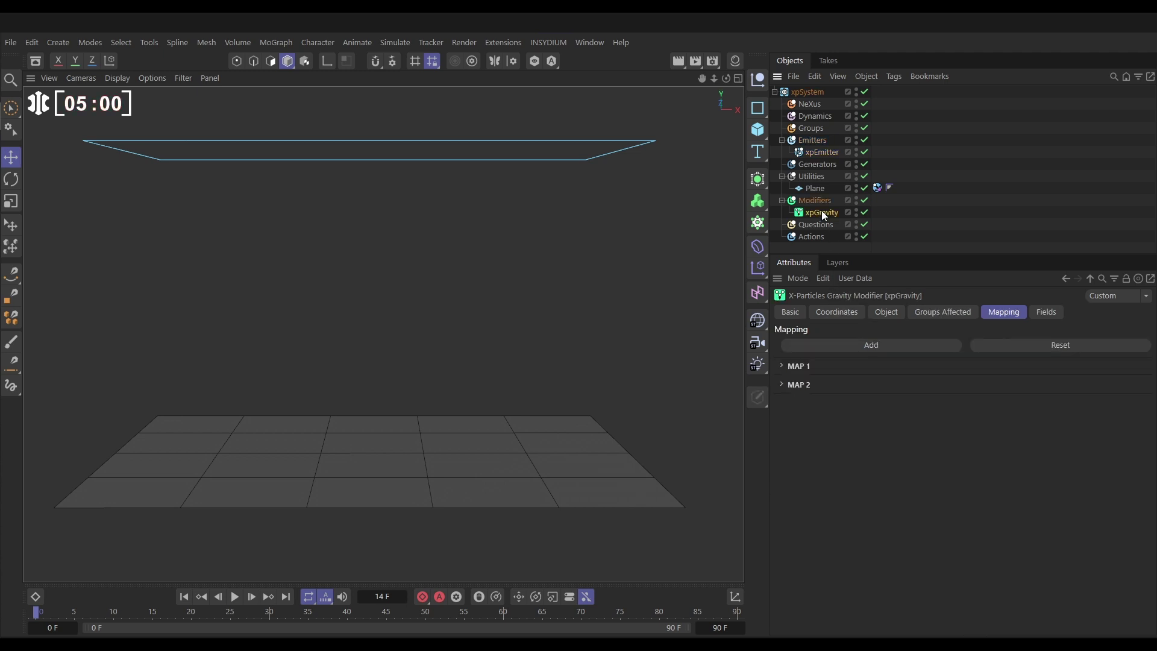
left_click(870, 344)
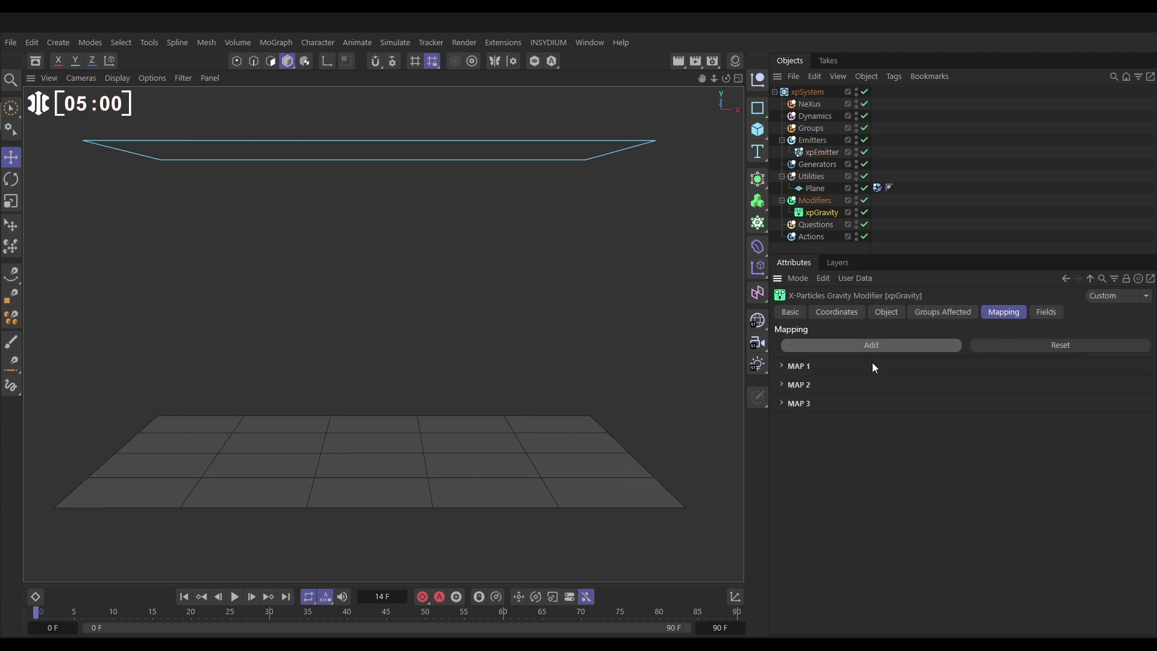
left_click(807, 404)
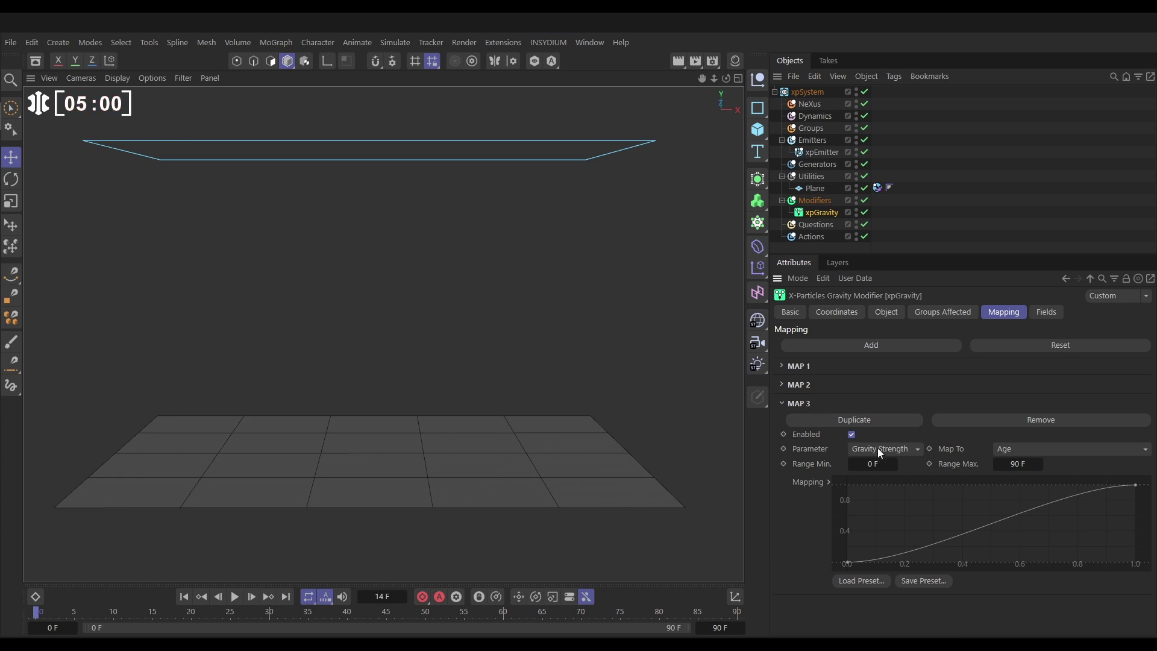
left_click(1005, 449)
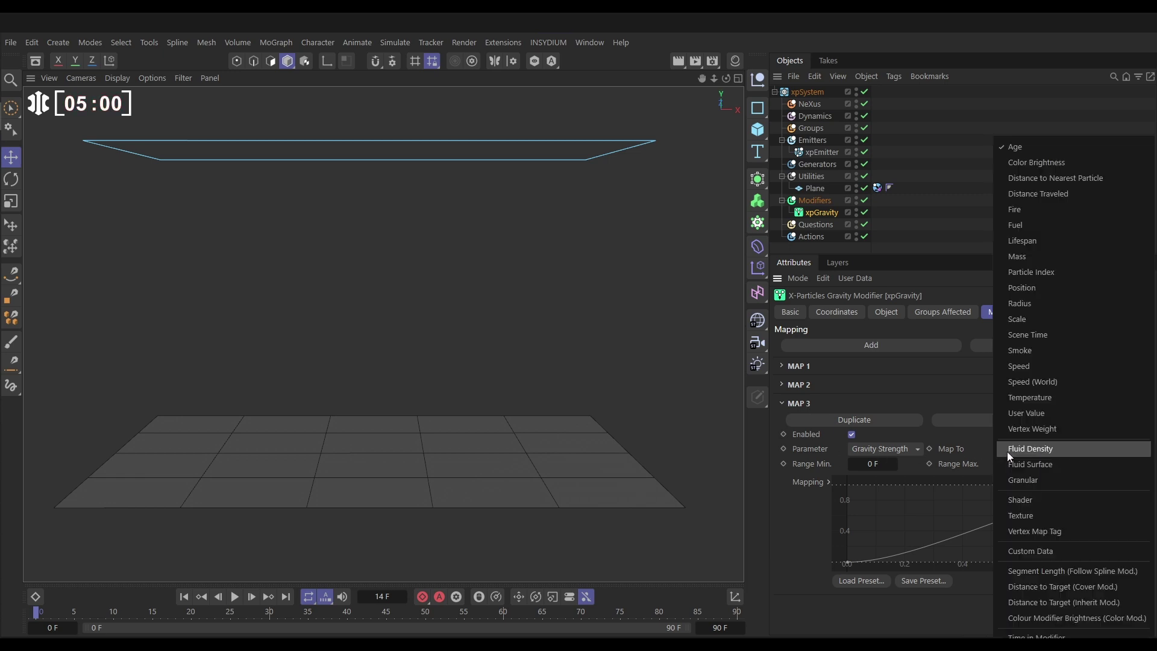
left_click(1024, 413)
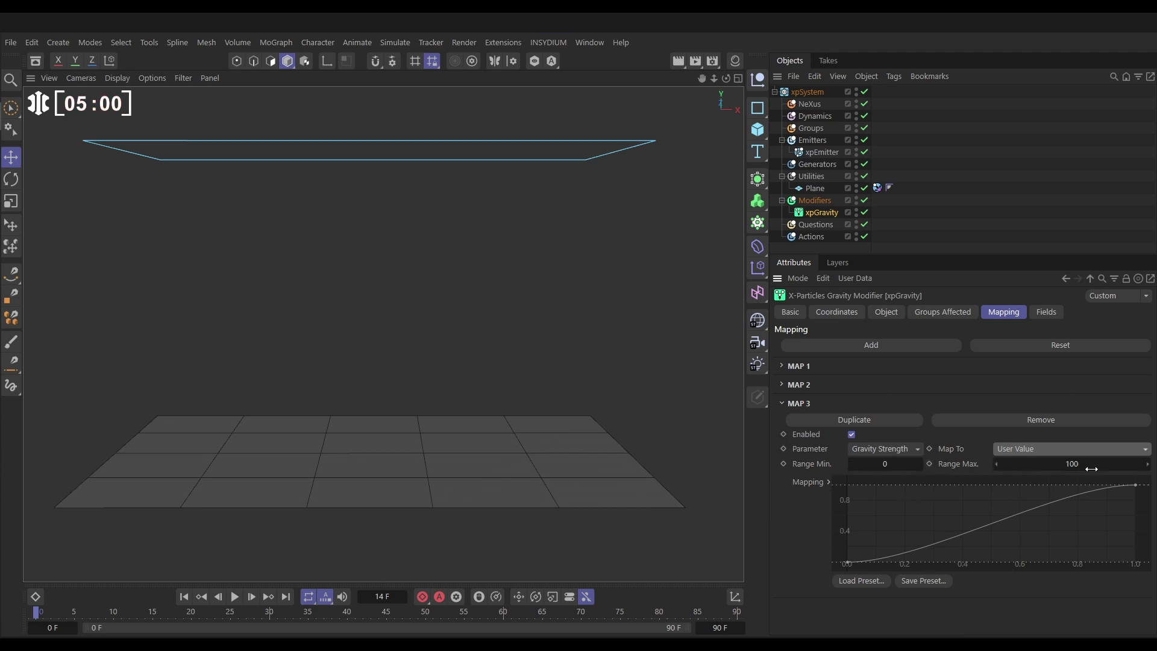
left_click(234, 596)
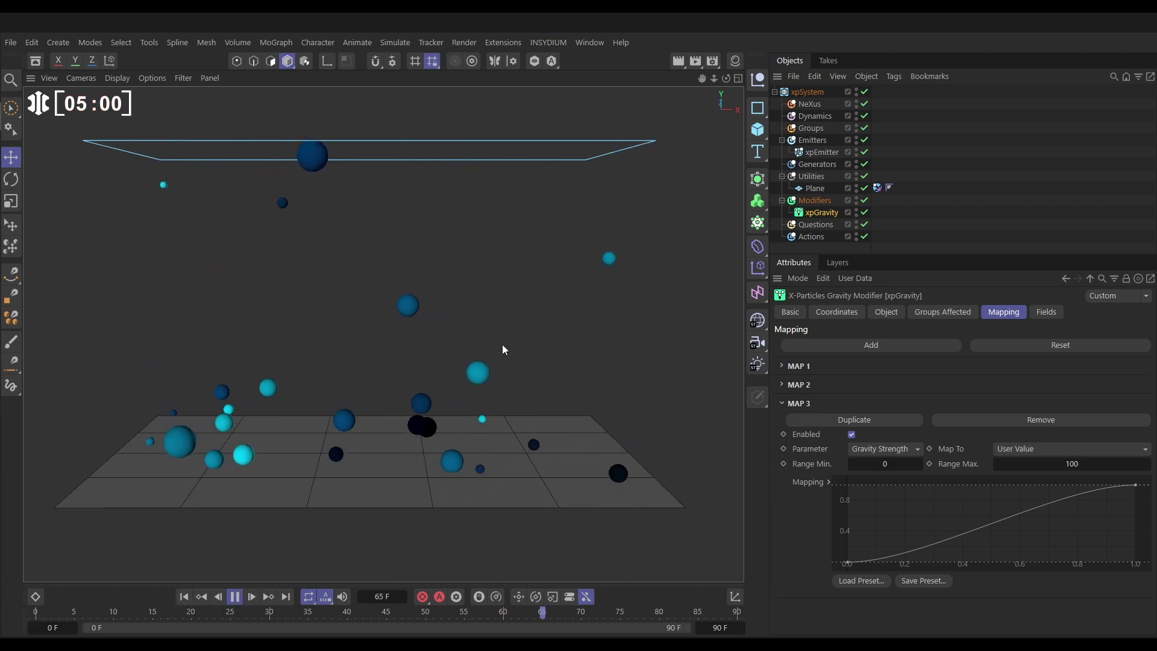